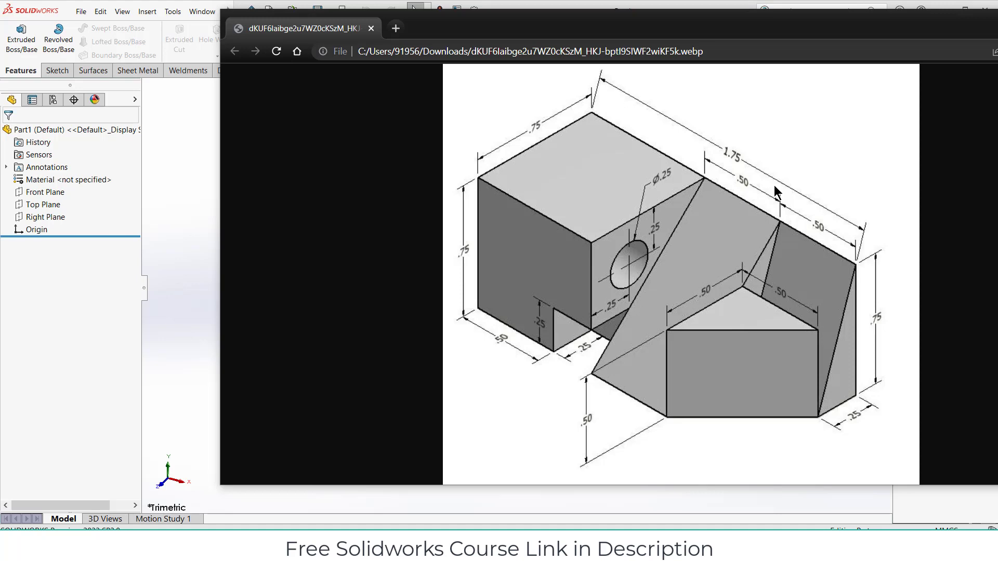
# Step: Set the part's units to IPS (inch, pound, second) and look over the reference drawing in the browser
pyautogui.click(933, 527)
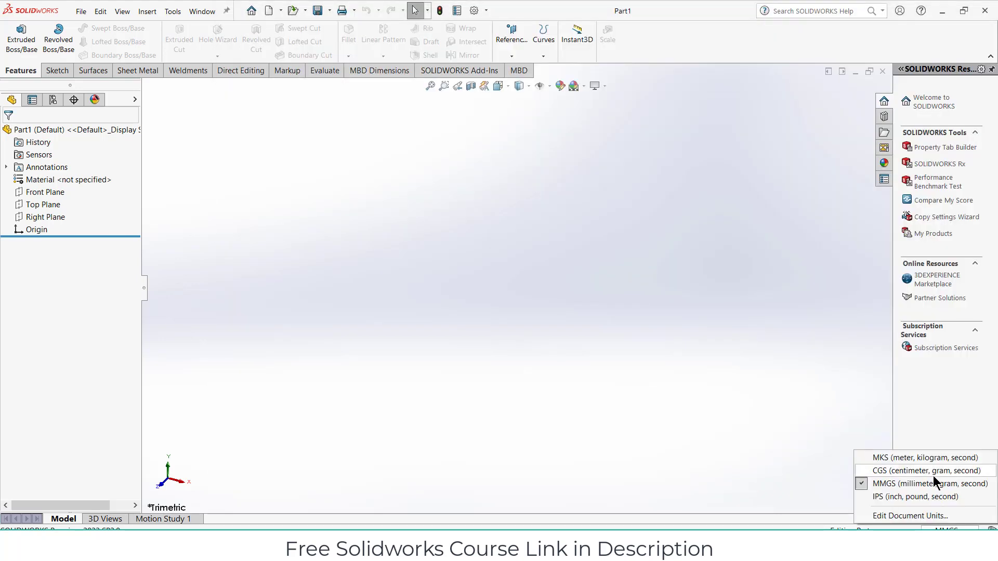
pyautogui.click(928, 498)
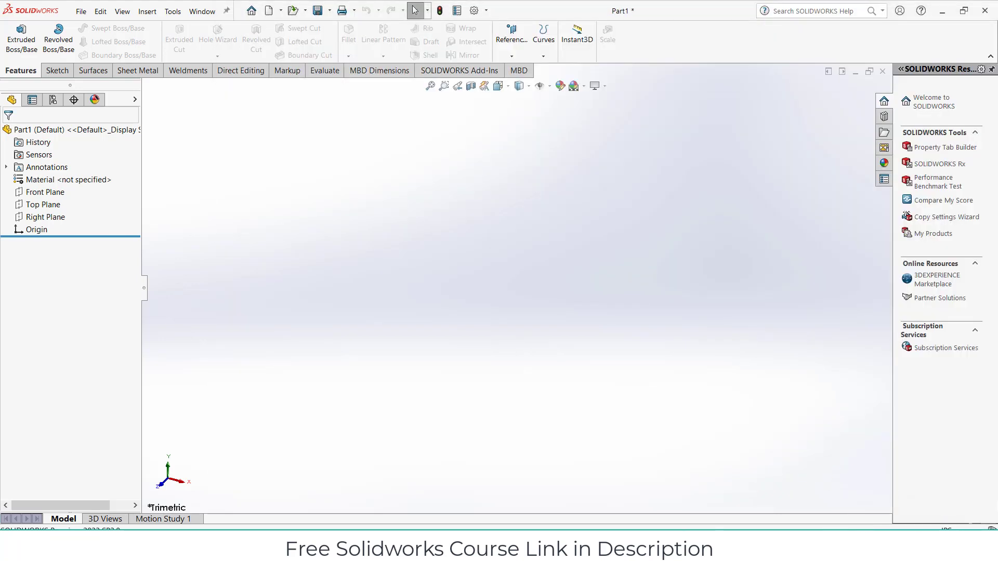
pyautogui.hotkey('alt', 'Tab')
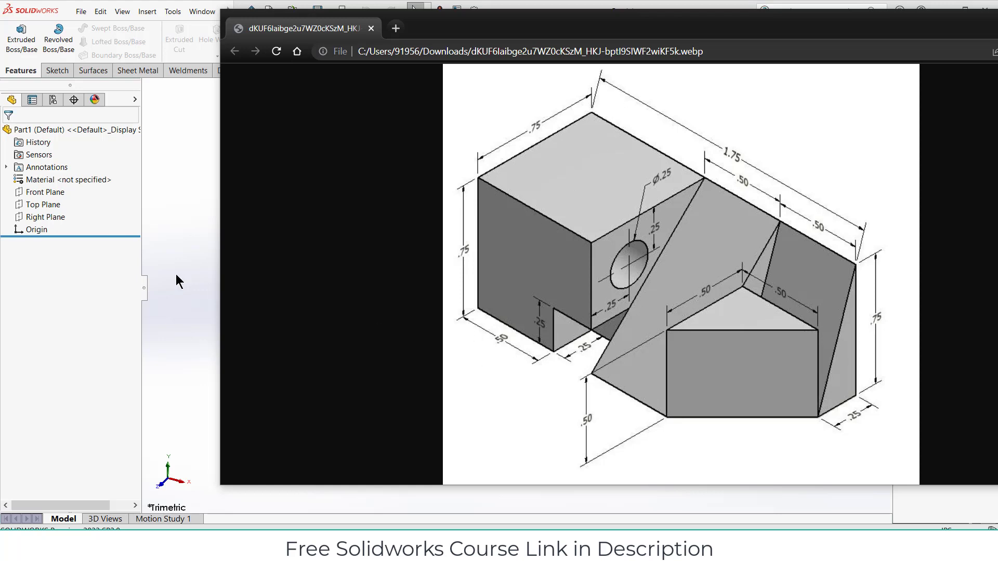
pyautogui.click(183, 198)
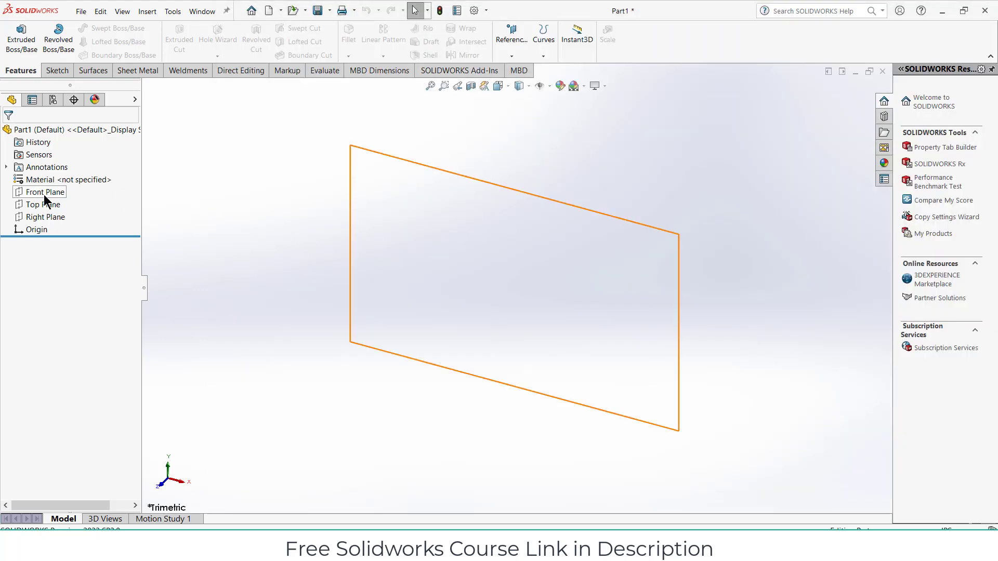
# Step: Start a sketch on the Front Plane and draw a corner rectangle about 3.55 by 3.45 in, down and left from the origin
pyautogui.click(44, 194)
pyautogui.click(53, 185)
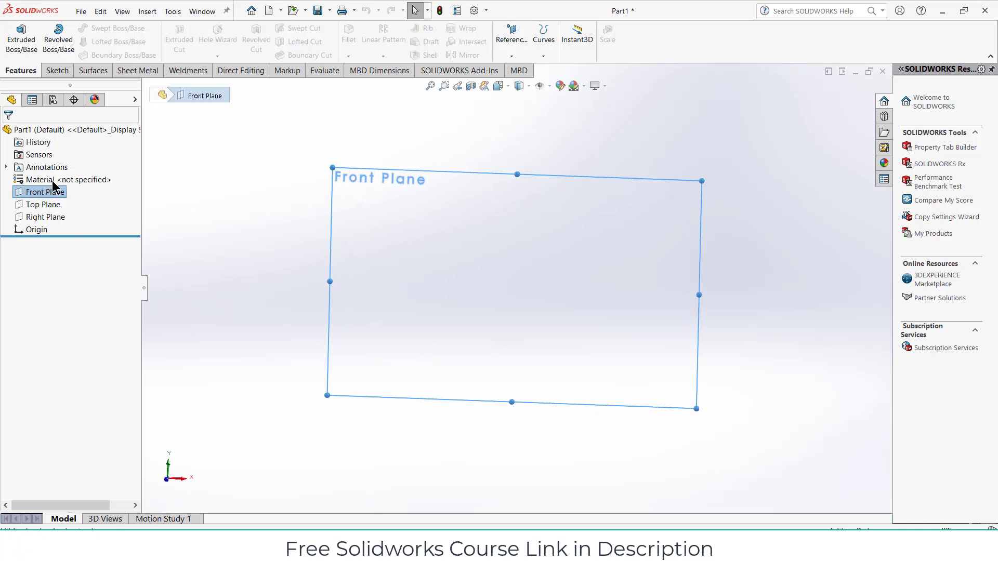
pyautogui.click(101, 44)
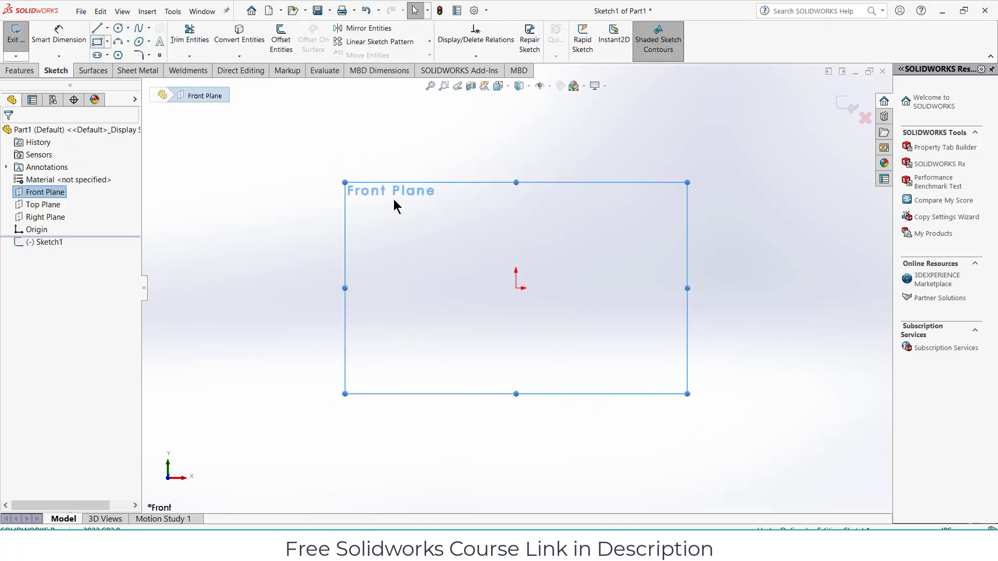
pyautogui.click(517, 288)
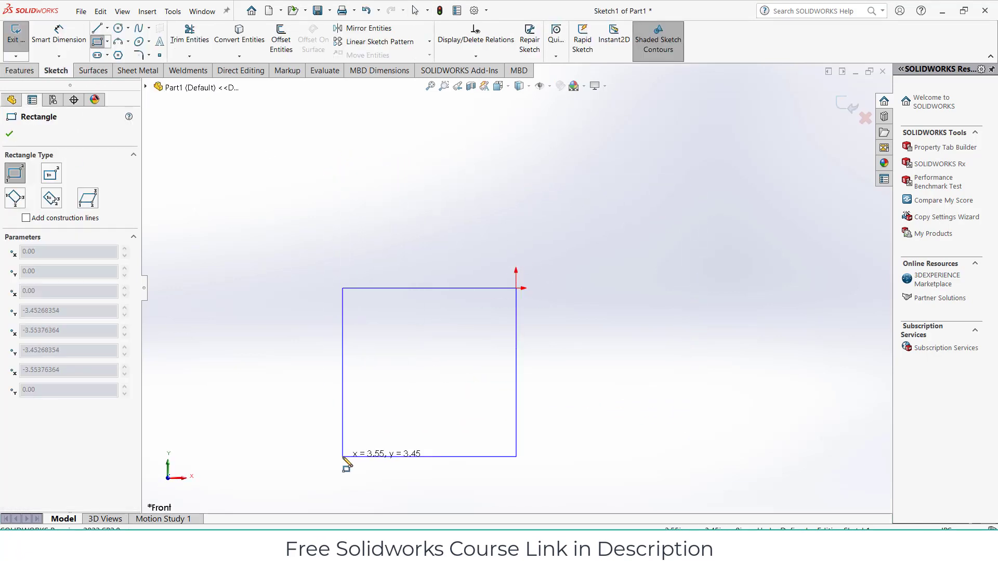
pyautogui.click(342, 456)
# Step: Dimension the rectangle 0.75 in wide and 0.75 in high
pyautogui.click(59, 36)
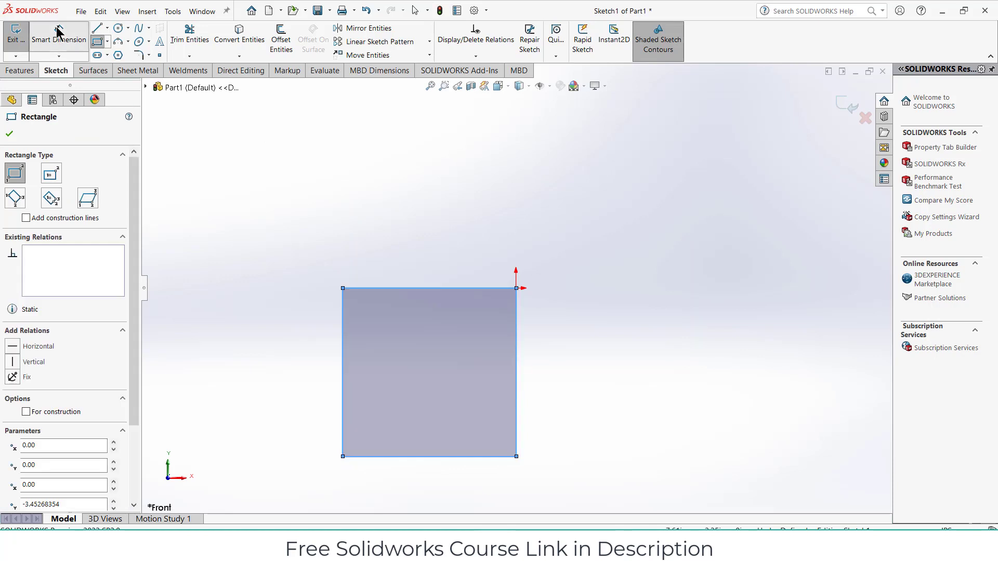
pyautogui.click(432, 288)
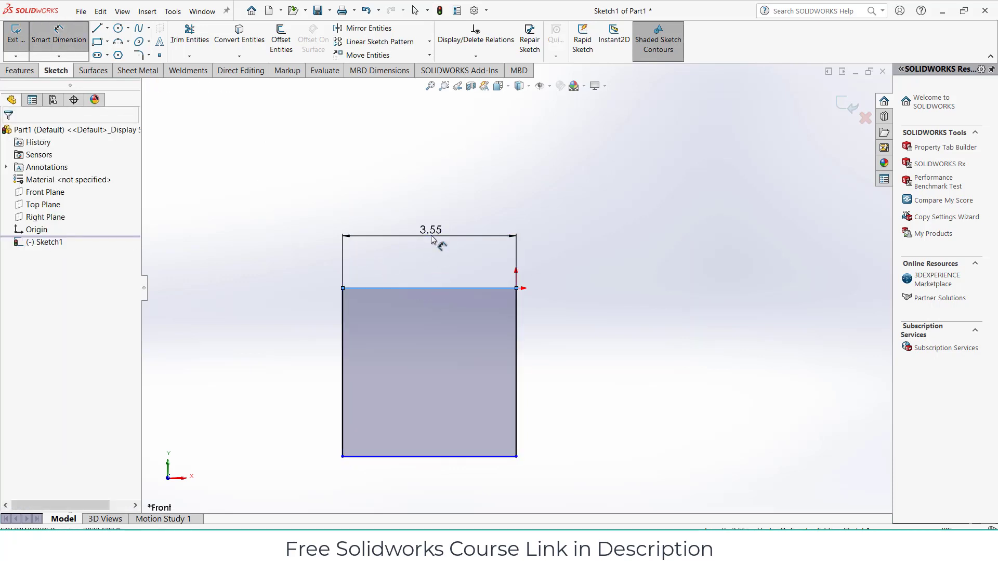
pyautogui.click(431, 238)
pyautogui.write('0.75')
pyautogui.press('Return')
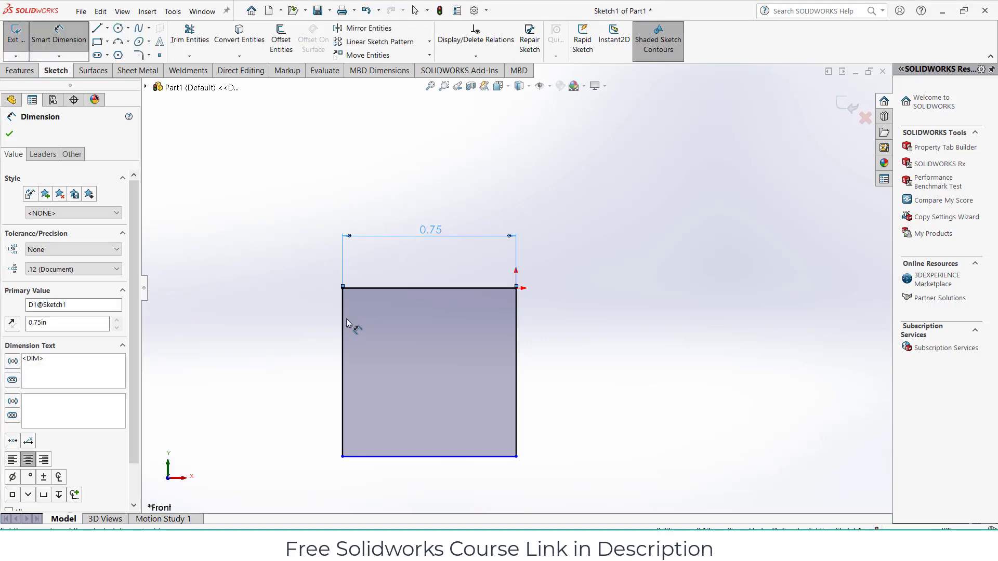
pyautogui.click(342, 322)
pyautogui.click(298, 322)
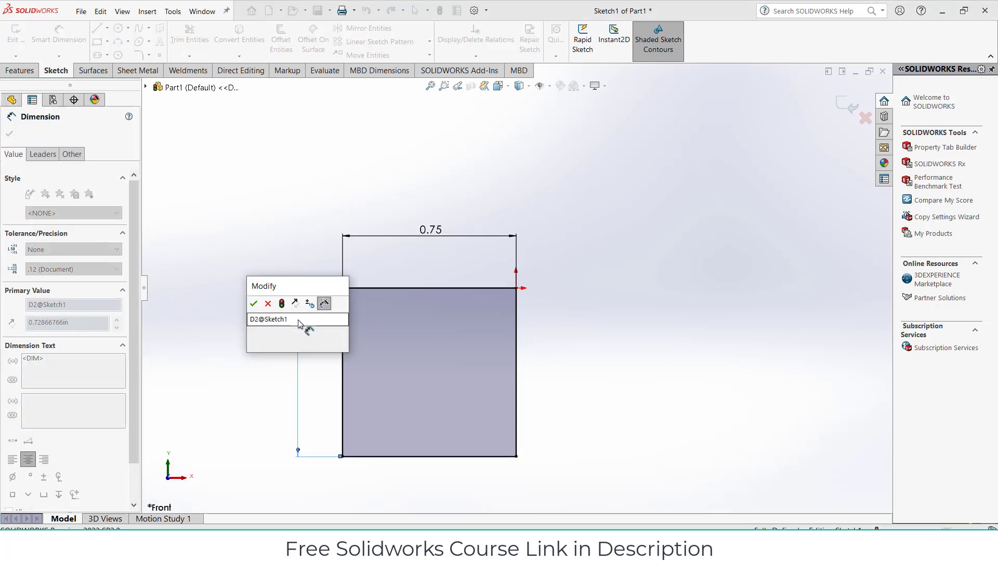
pyautogui.write('.75')
pyautogui.press('Return')
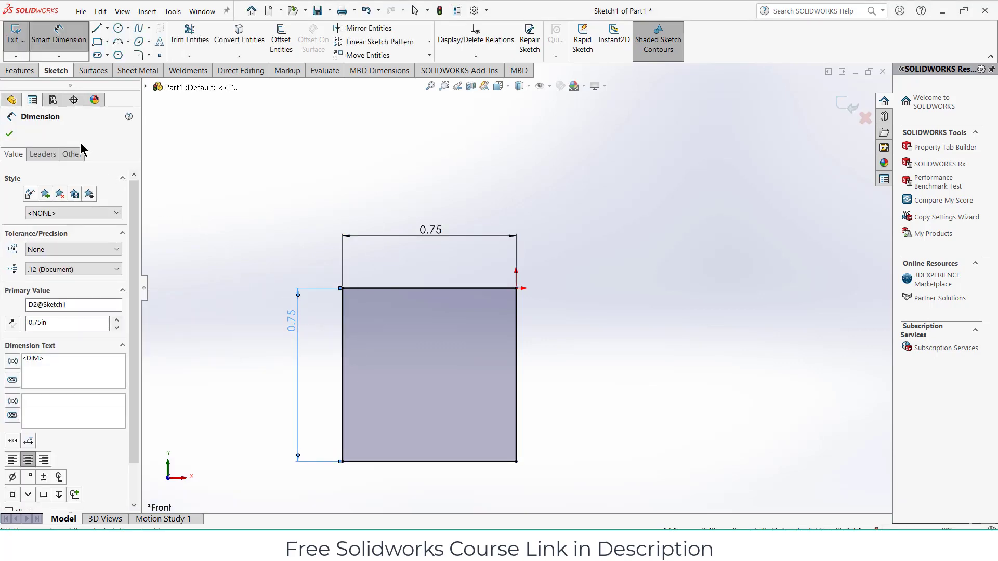
# Step: Extrude the square profile as a blind boss 0.75 in deep
pyautogui.click(19, 72)
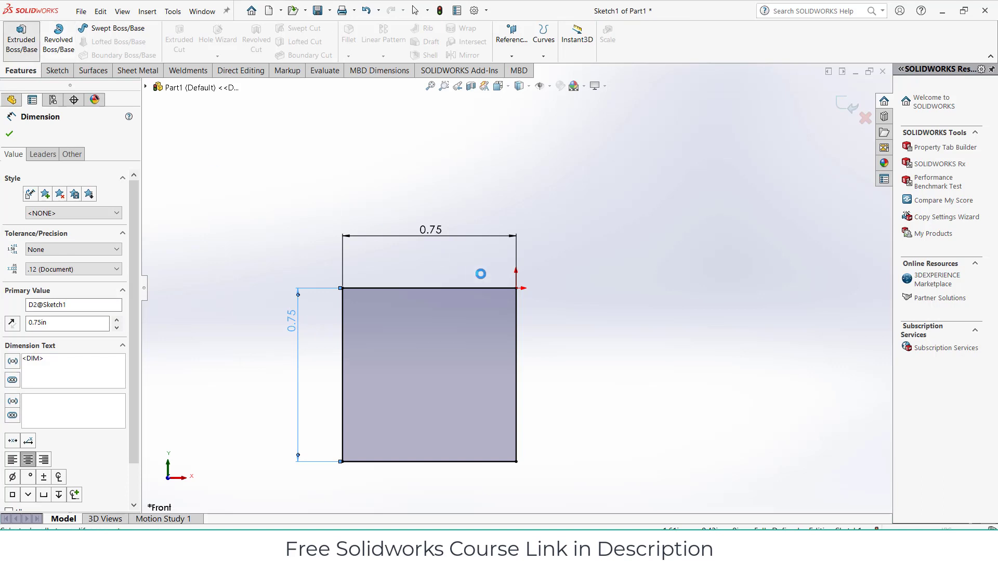
pyautogui.write('.')
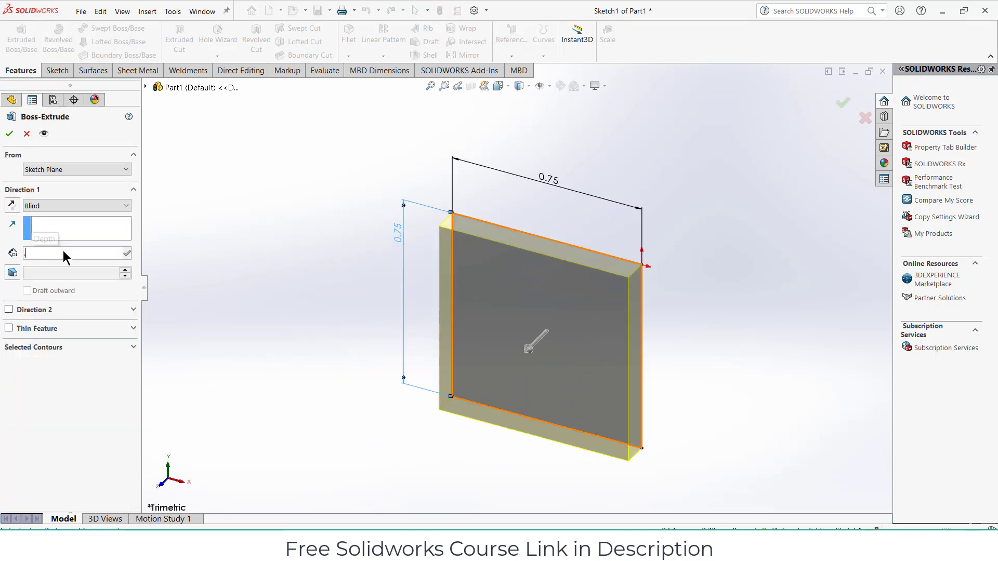
pyautogui.write('75')
pyautogui.press('Return')
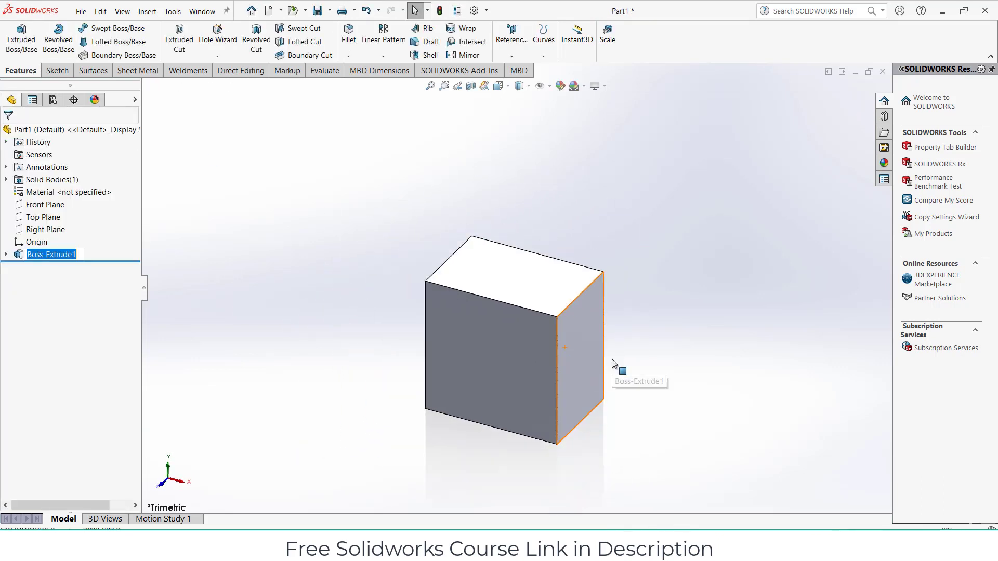
# Step: Consult the reference drawing and sketch a full-width rectangle about 0.57 in high on the block's front face, starting at its upper-left corner
pyautogui.hotkey('alt', 'Tab')
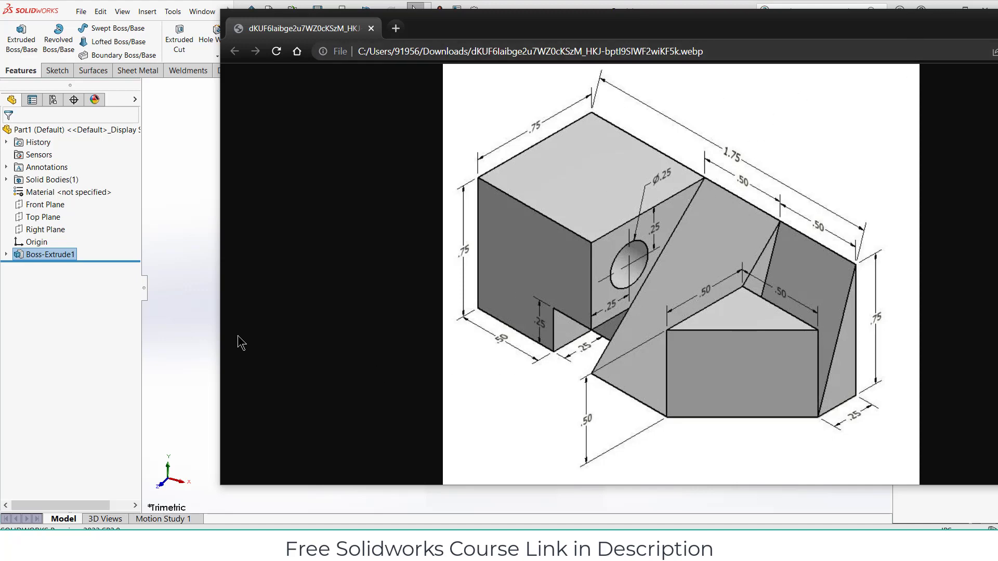
pyautogui.click(195, 186)
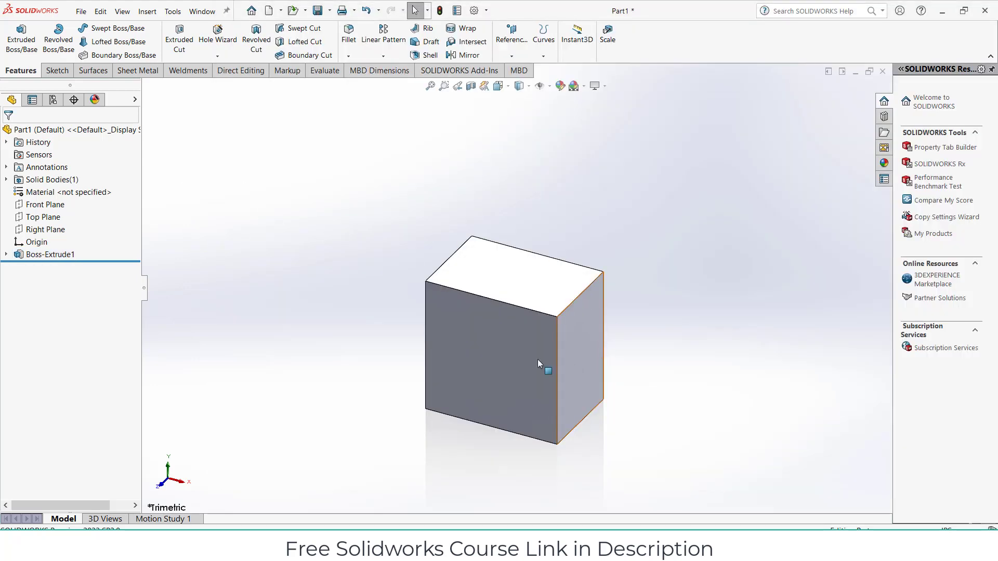
pyautogui.click(488, 326)
pyautogui.click(521, 310)
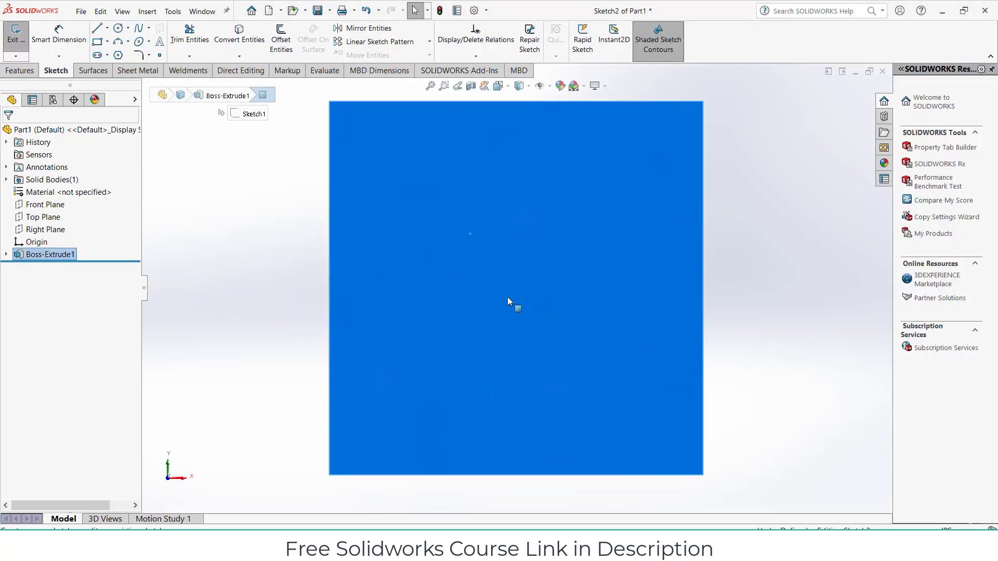
pyautogui.click(97, 42)
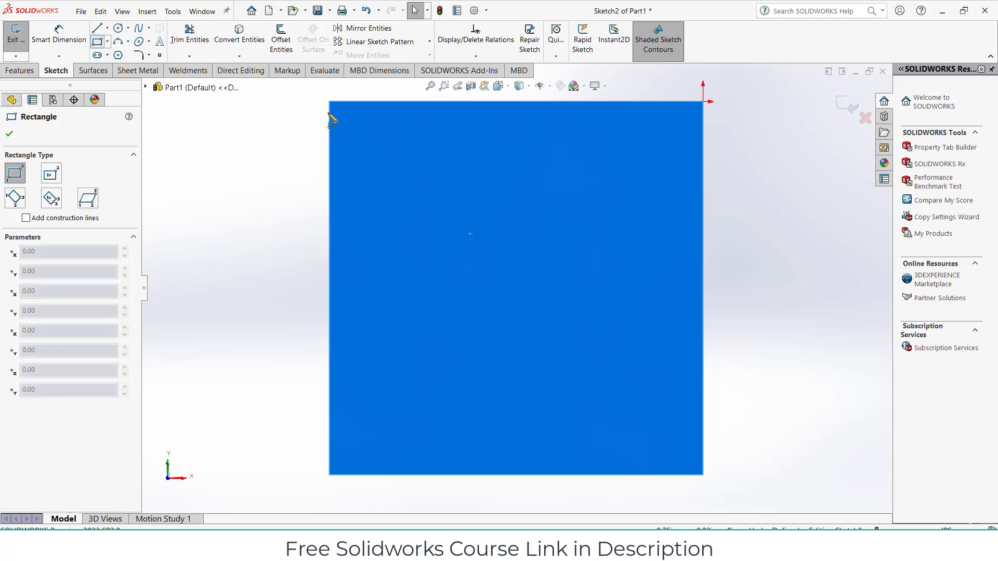
pyautogui.click(330, 103)
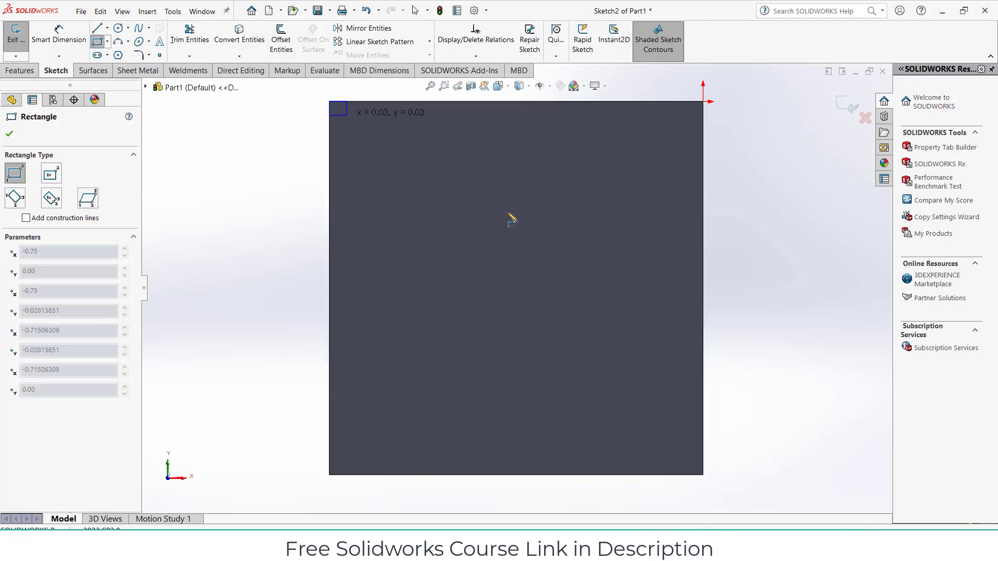
pyautogui.click(705, 386)
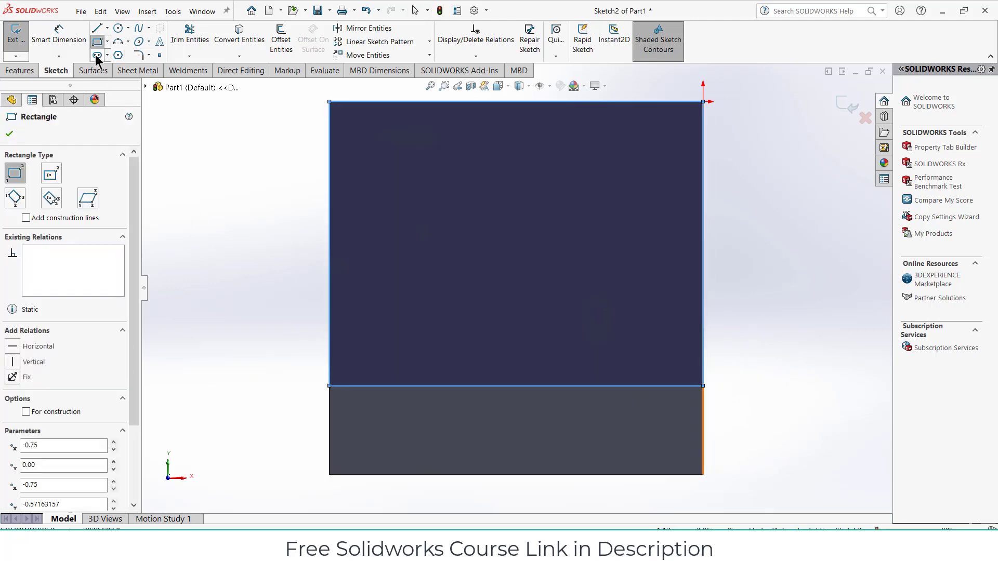
# Step: Dimension the distance between the rectangle's lower line and the block's bottom edge as 0.25 in
pyautogui.click(59, 35)
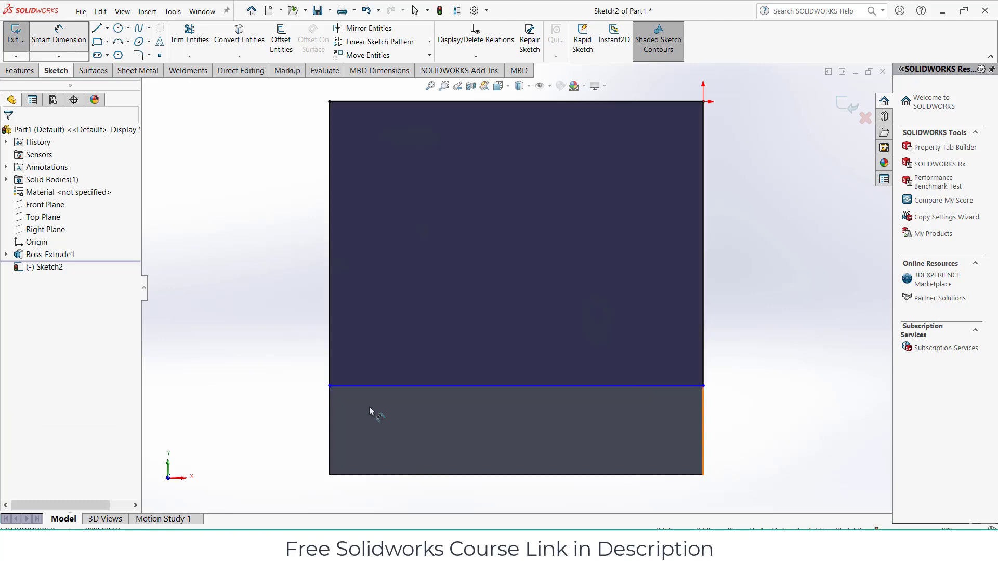
pyautogui.click(389, 475)
pyautogui.click(388, 388)
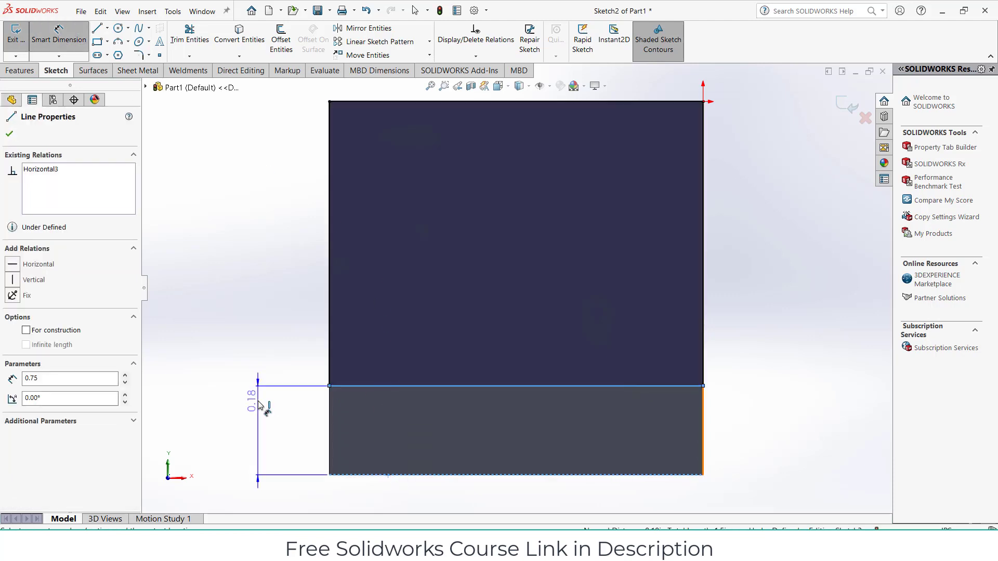
pyautogui.click(257, 405)
pyautogui.write('.25')
pyautogui.press('Return')
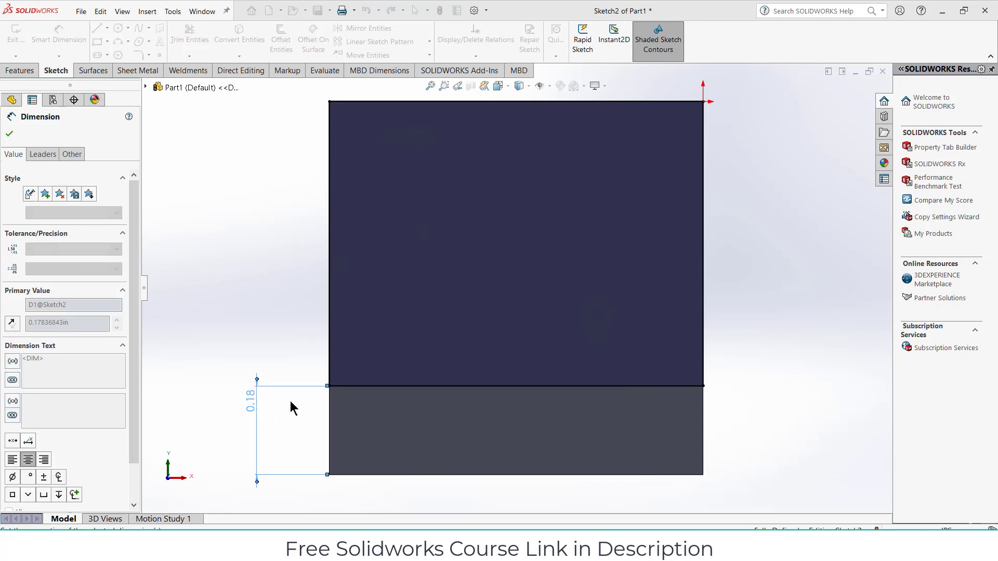
# Step: Check the hole in the reference drawing and sketch a circle of about 0.12 in radius in the rectangle's upper-left area
pyautogui.hotkey('alt', 'Tab')
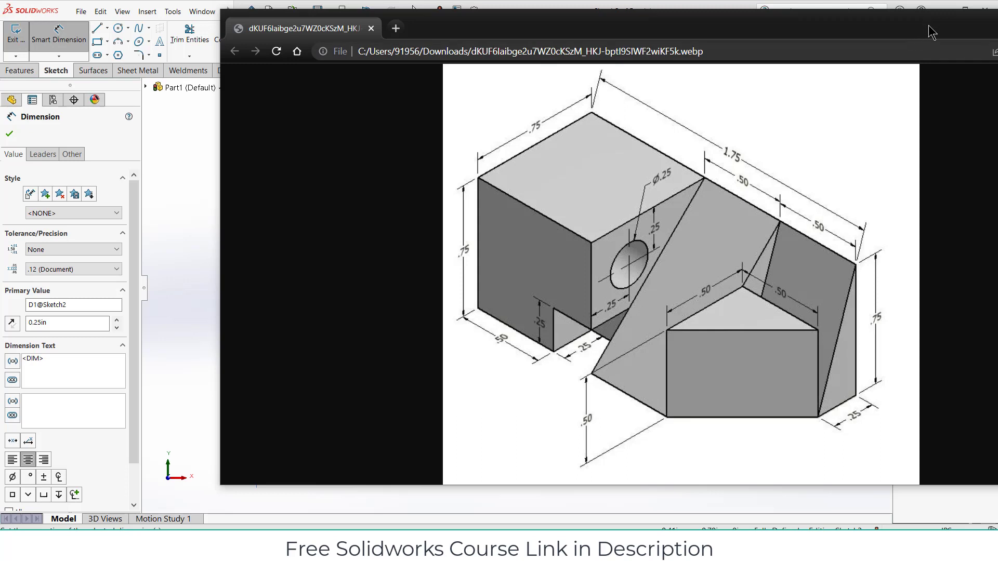
pyautogui.moveTo(931, 32); pyautogui.dragTo(782, 63)
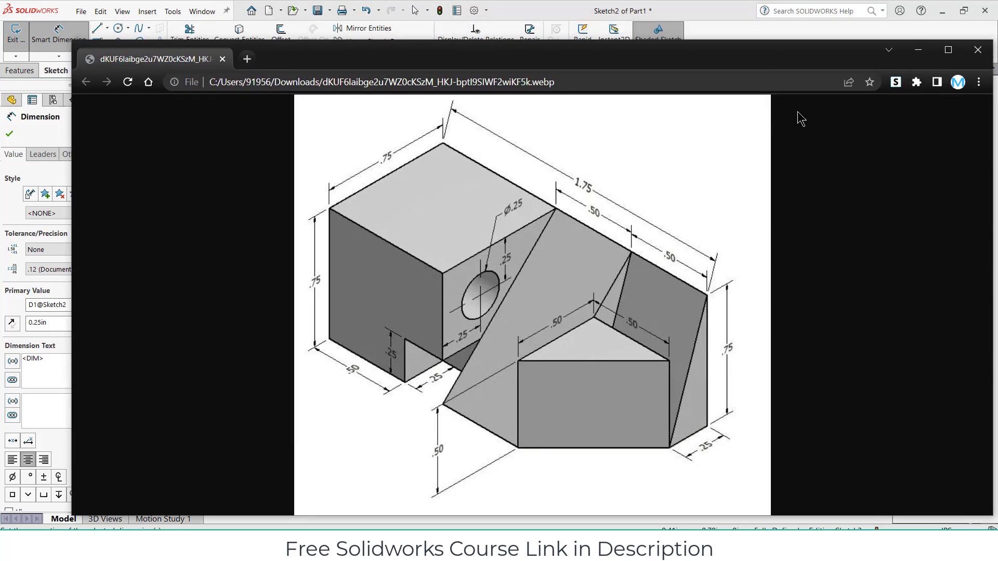
pyautogui.click(918, 51)
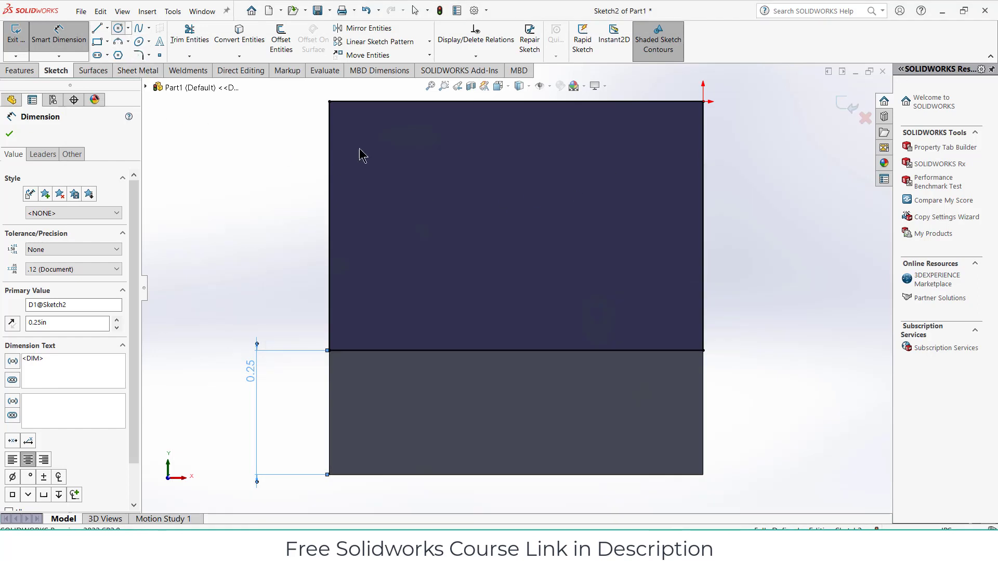
pyautogui.click(435, 192)
pyautogui.click(492, 229)
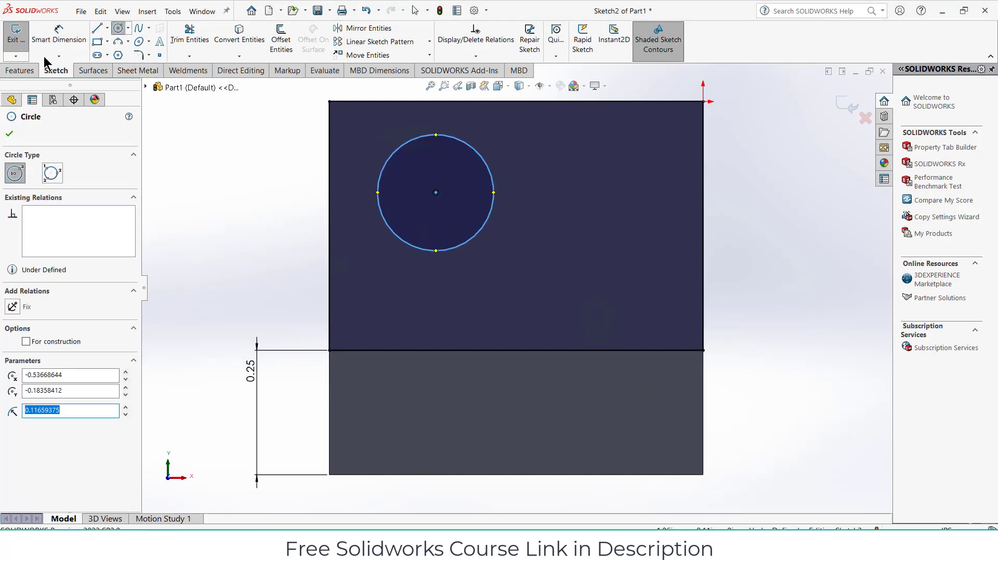
# Step: Dimension the circle's centre 0.25 in from the rectangle's left edge
pyautogui.click(58, 37)
pyautogui.click(329, 166)
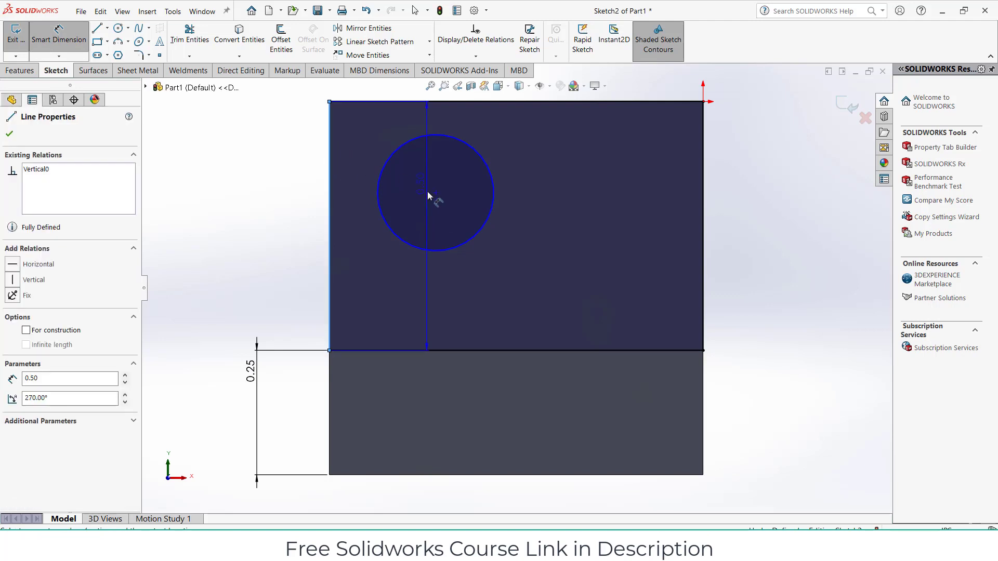
pyautogui.click(436, 193)
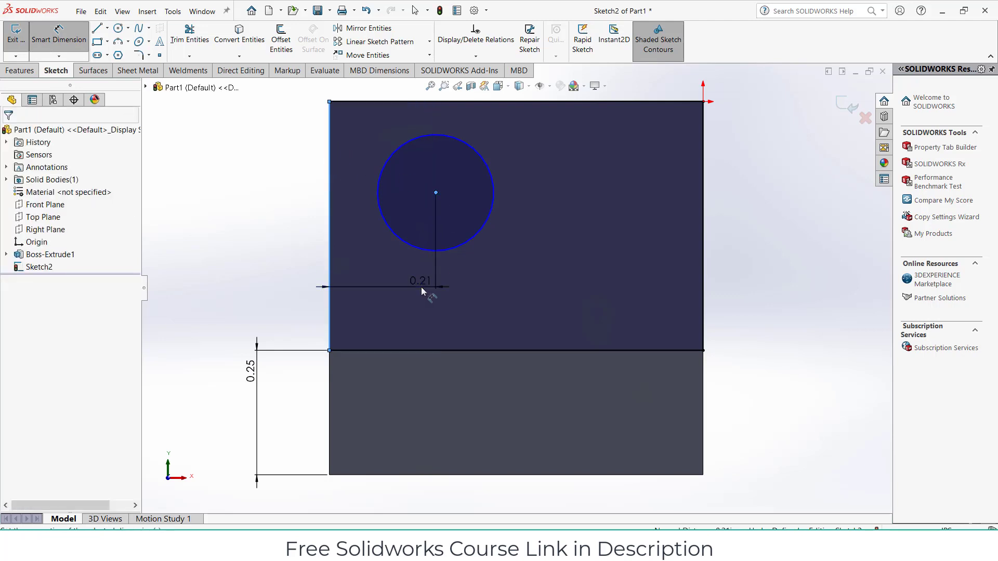
pyautogui.click(421, 286)
pyautogui.write('0.25')
pyautogui.press('Return')
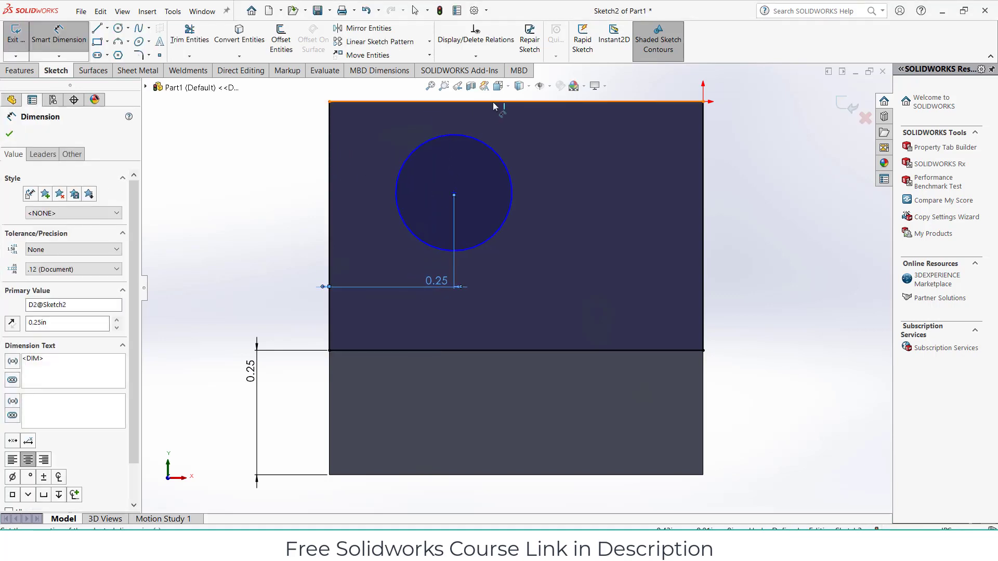
# Step: Dimension the circle's centre 0.25 in from the rectangle's top edge
pyautogui.click(494, 106)
pyautogui.click(454, 194)
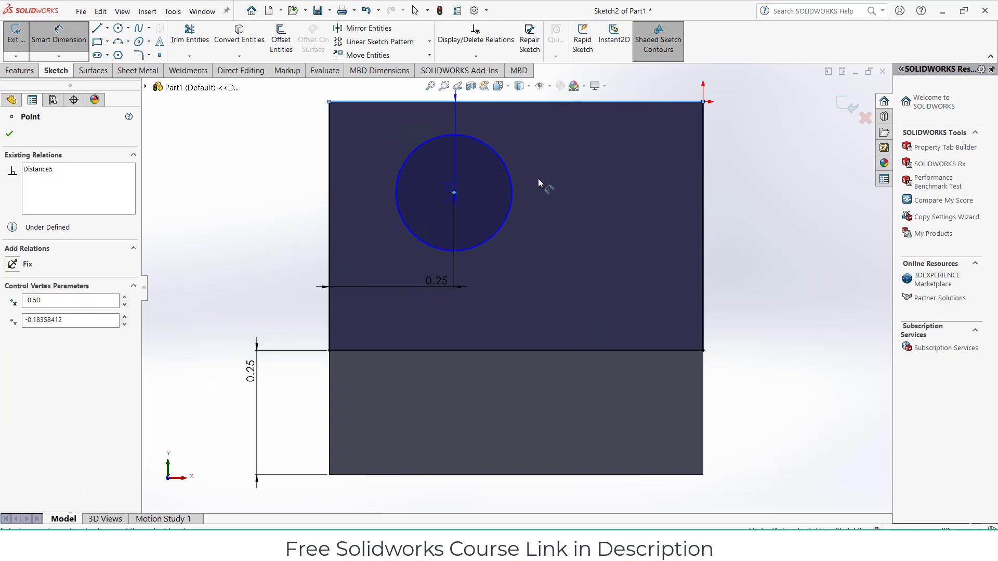
pyautogui.click(551, 175)
pyautogui.write('0.25')
pyautogui.press('Return')
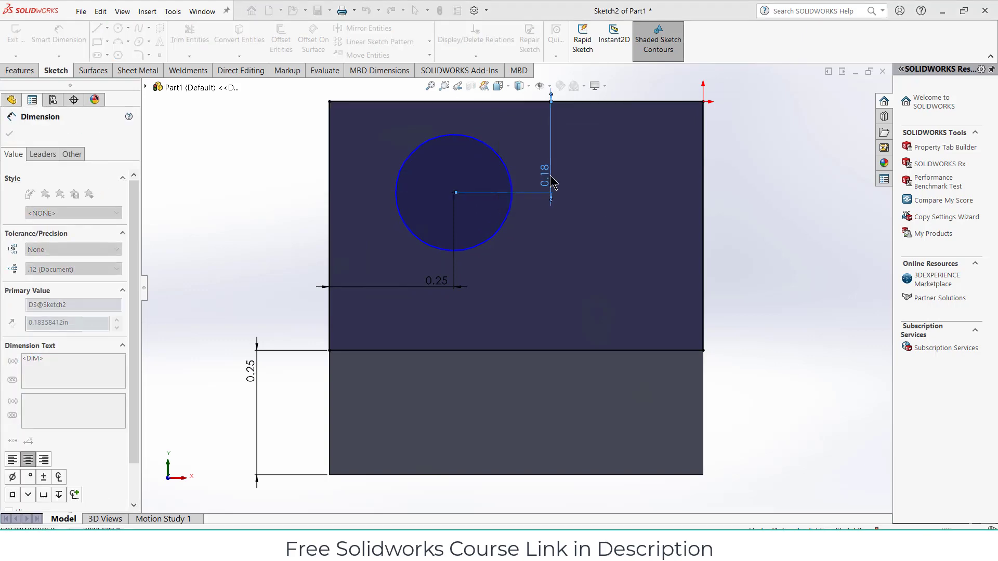
# Step: Check the hole size in the reference drawing and dimension the circle's diameter as 0.25 in
pyautogui.hotkey('alt', 'Tab')
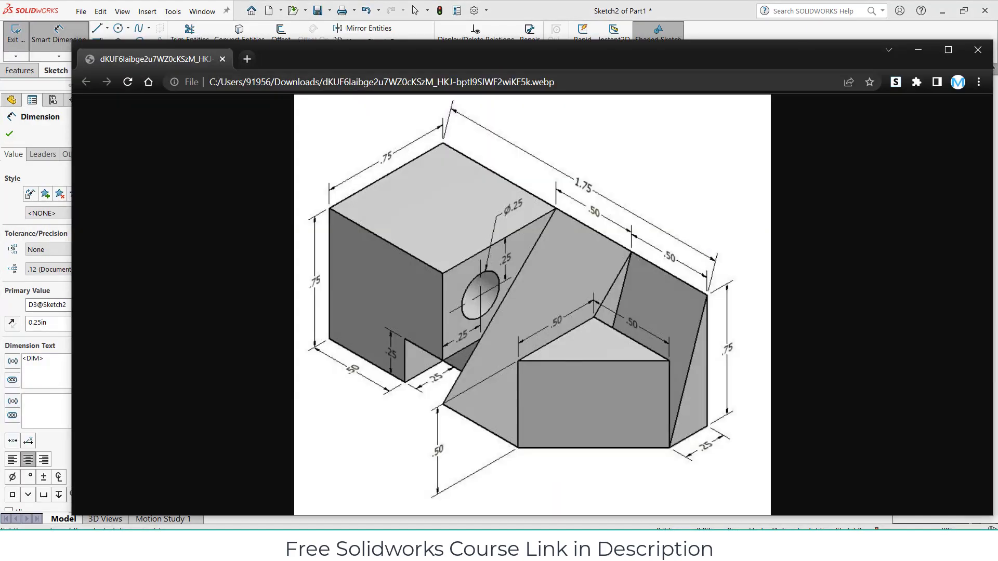
pyautogui.hotkey('alt', 'Tab')
pyautogui.click(403, 201)
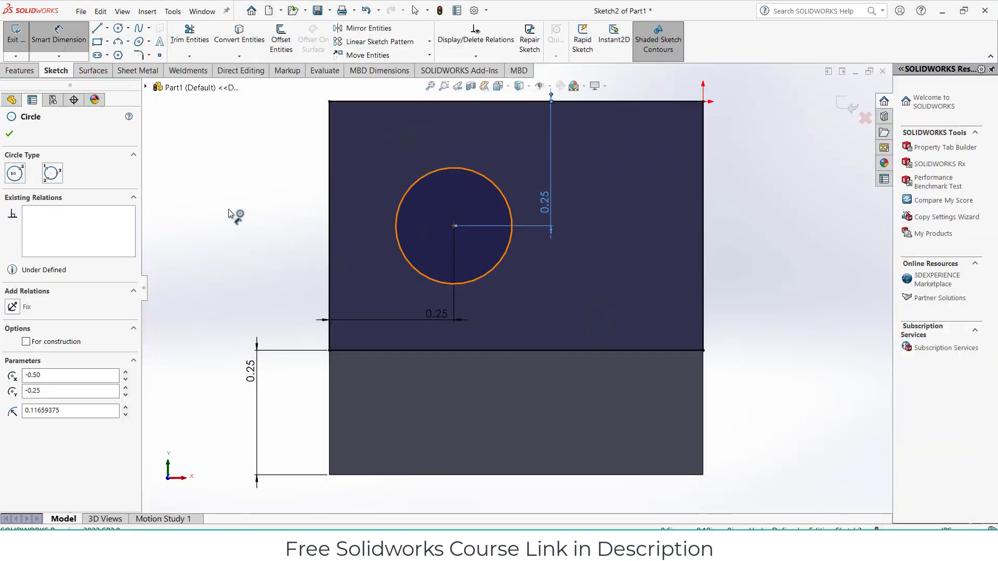
pyautogui.click(217, 208)
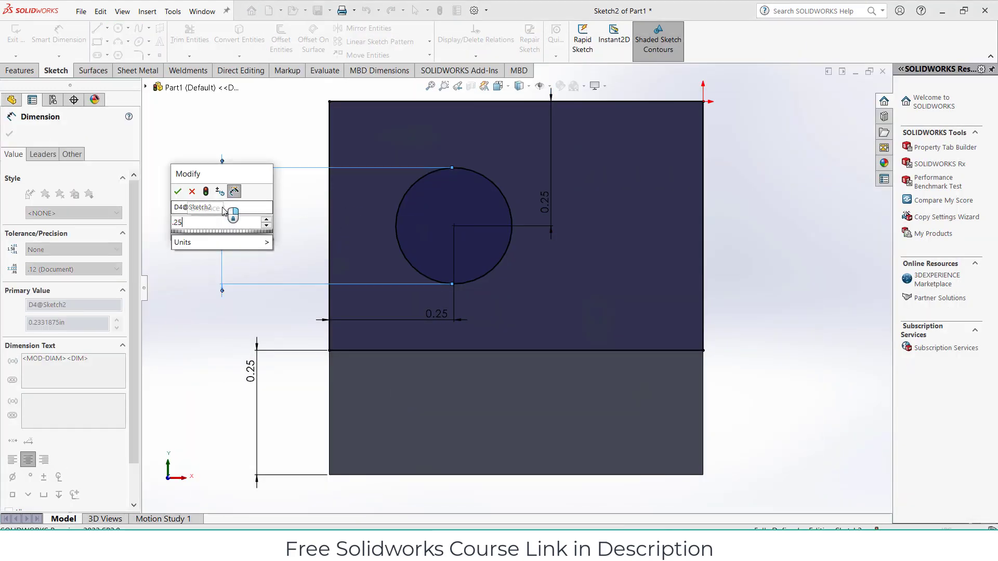
pyautogui.press('Return')
# Step: Extrude the rectangle with the circular hole 0.50 in outward from the block's front face, merged with the block
pyautogui.scroll(3, 360, 216)
pyautogui.moveTo(361, 217); pyautogui.dragTo(504, 292, button='middle')
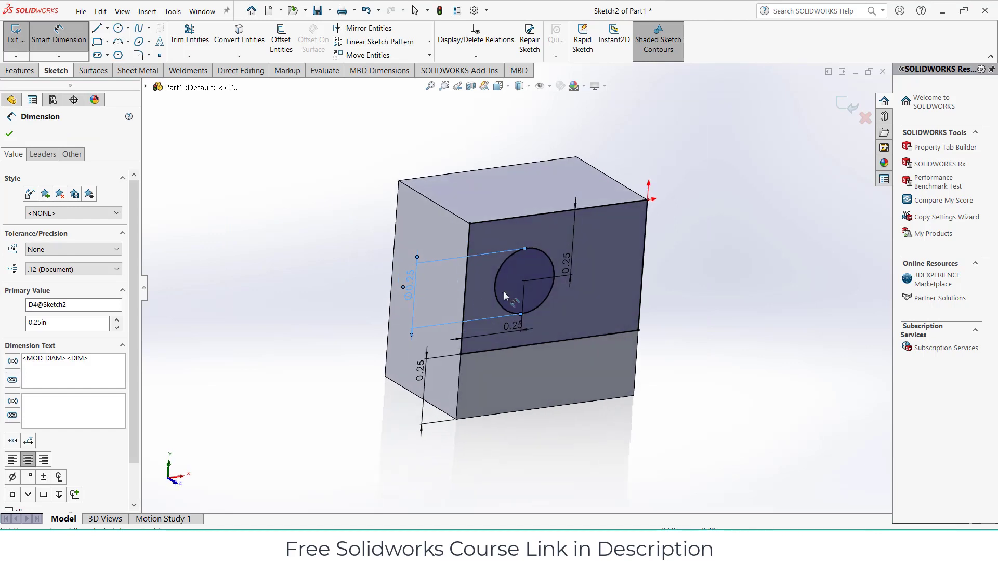
pyautogui.scroll(2, 504, 292)
pyautogui.click(20, 72)
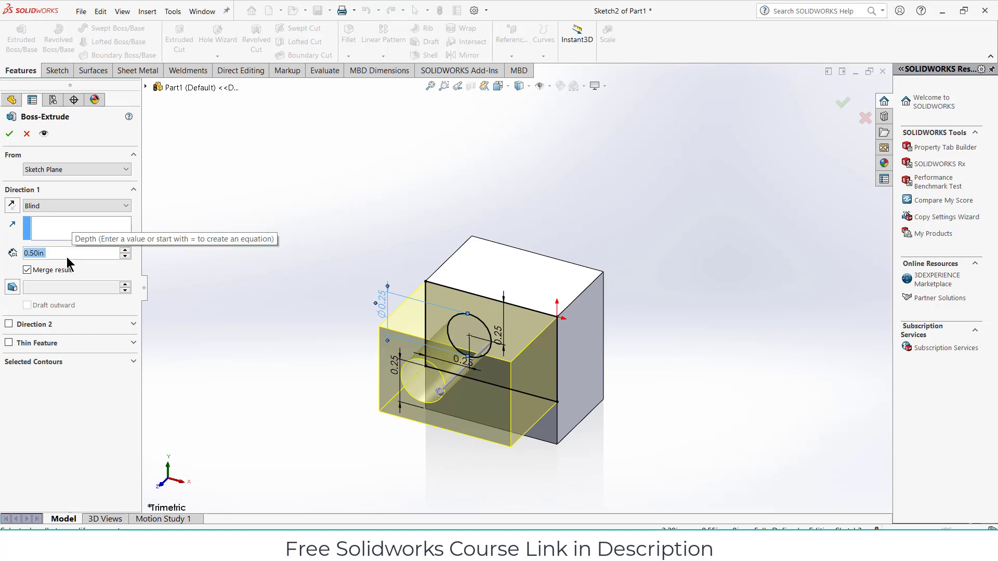
pyautogui.press('Return')
pyautogui.click(279, 276)
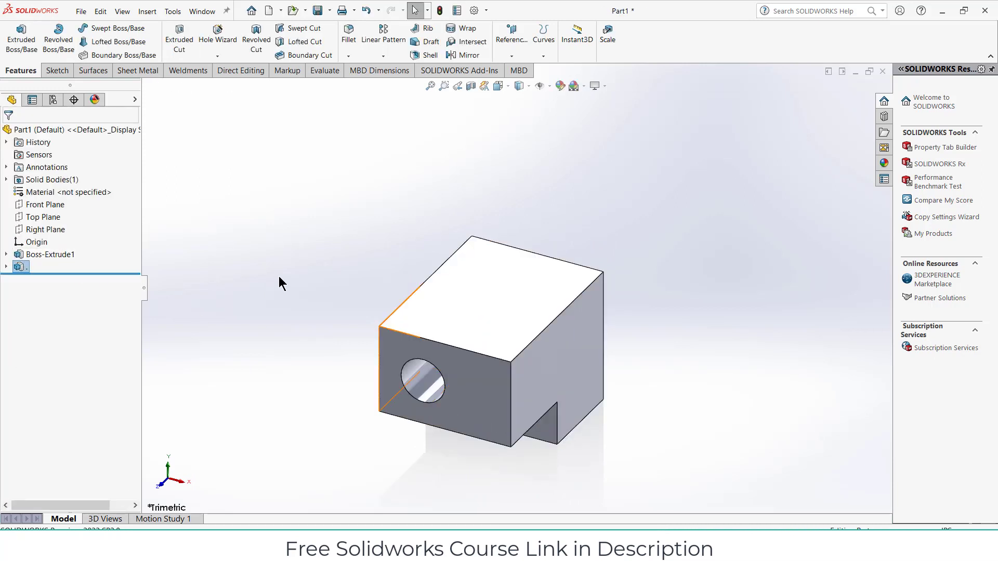
# Step: Edit the extrusion containing the hole and set its depth to 0.25 in
pyautogui.rightClick(21, 268)
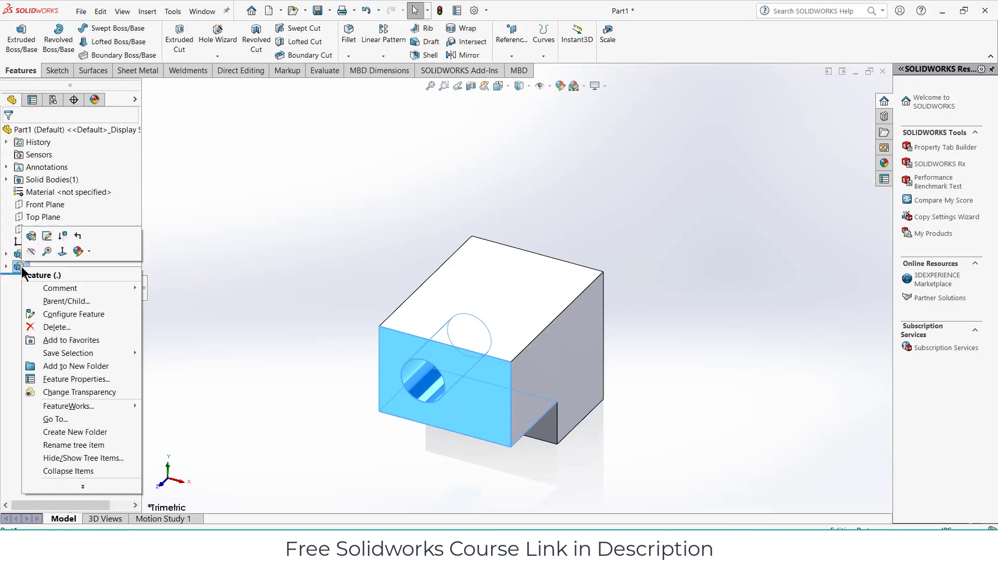
pyautogui.click(33, 239)
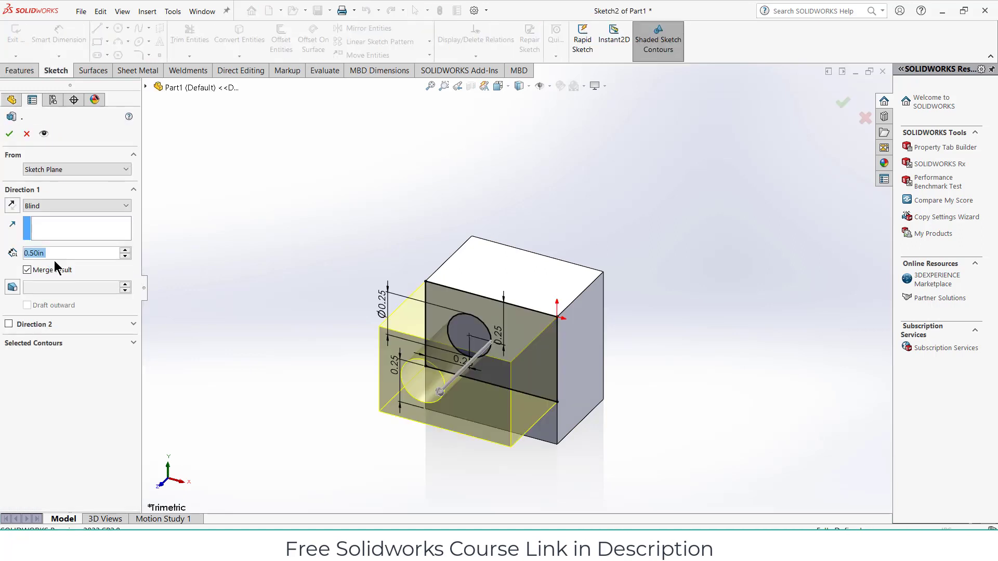
pyautogui.write('.25')
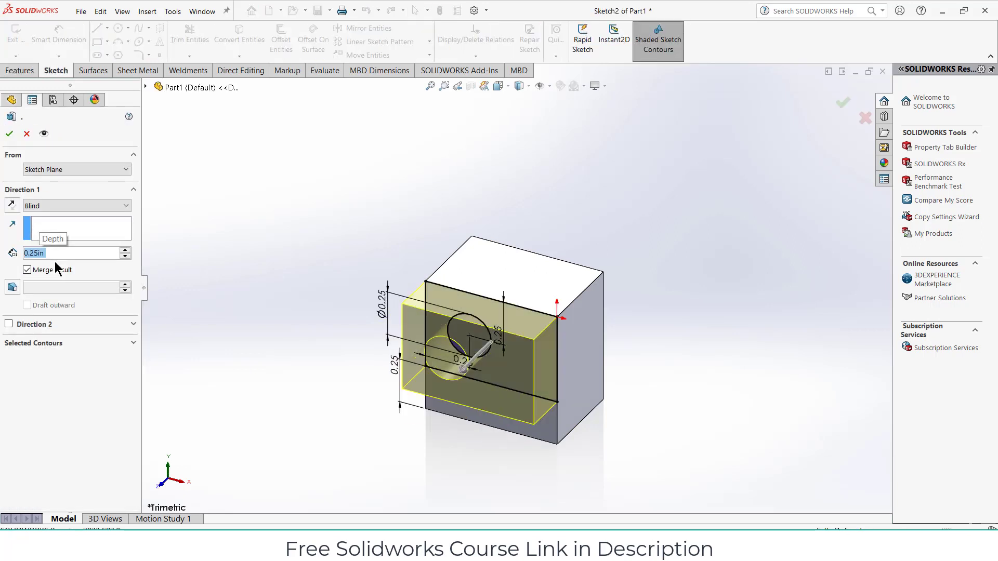
pyautogui.press('Return')
# Step: Check the reference drawing and sketch a 0.75 by 0.75 in right triangle on the hole's face, with its diagonal from upper-right to lower-left corner
pyautogui.moveTo(299, 291); pyautogui.dragTo(435, 480, button='middle')
pyautogui.click(472, 545)
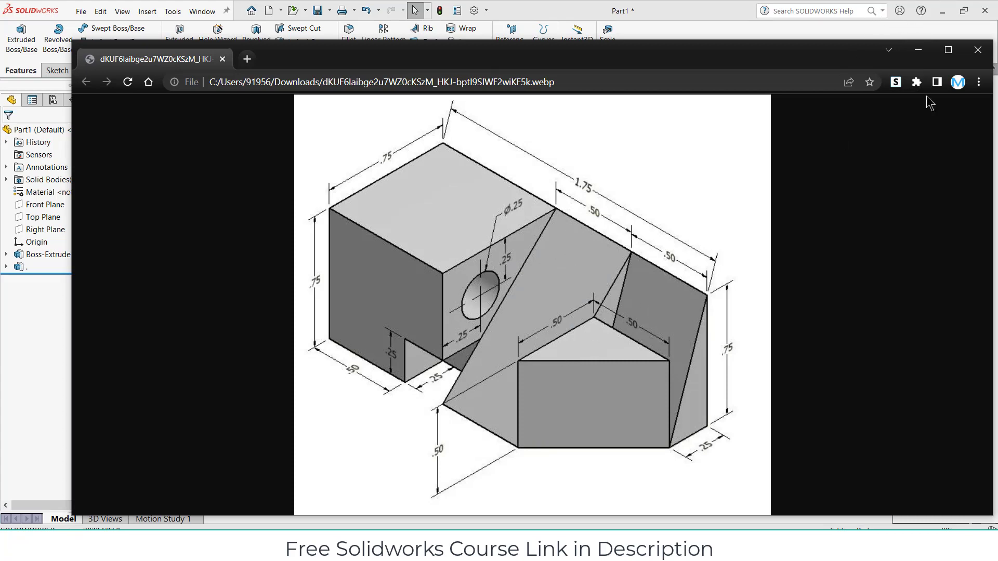
pyautogui.click(918, 49)
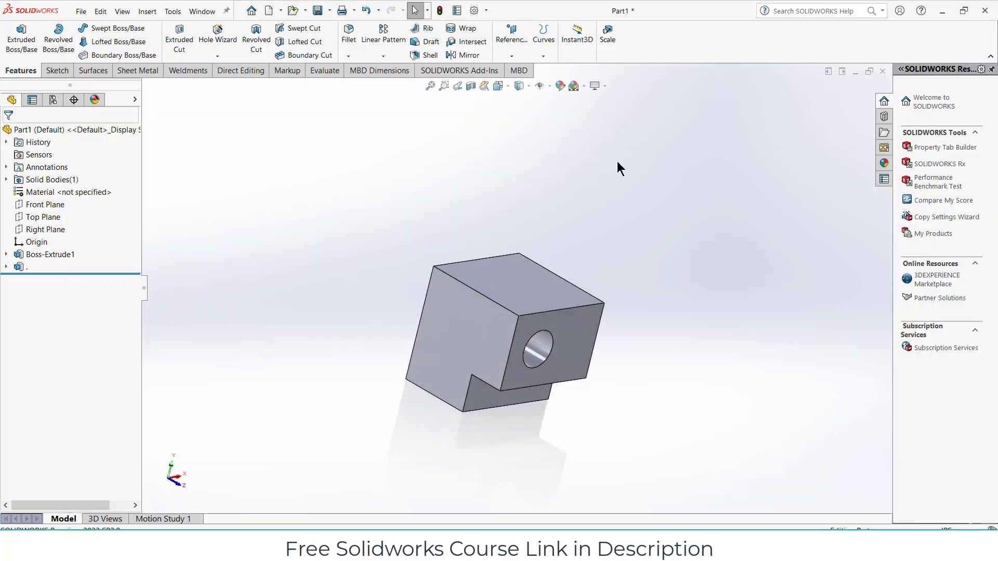
pyautogui.click(580, 341)
pyautogui.click(627, 312)
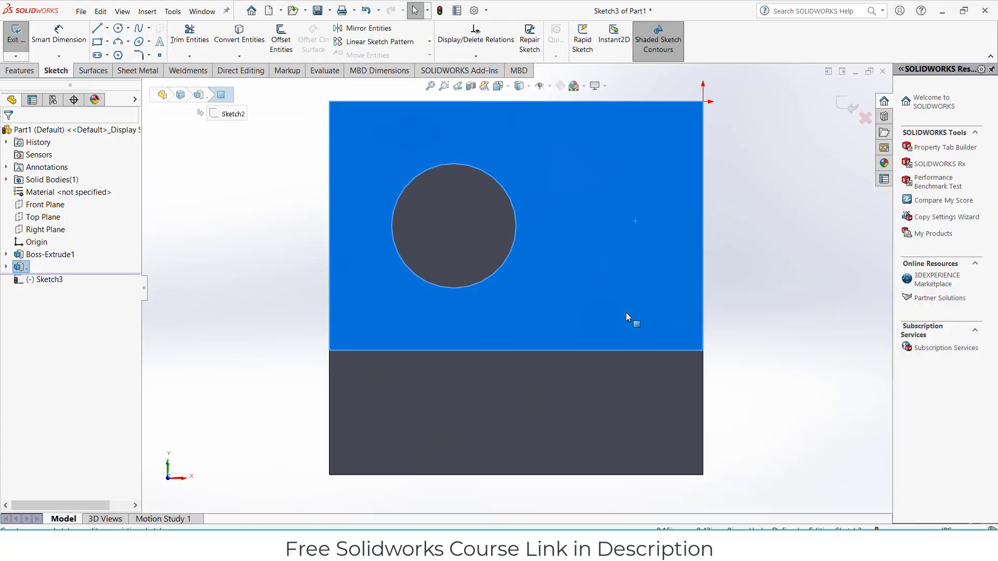
pyautogui.click(100, 31)
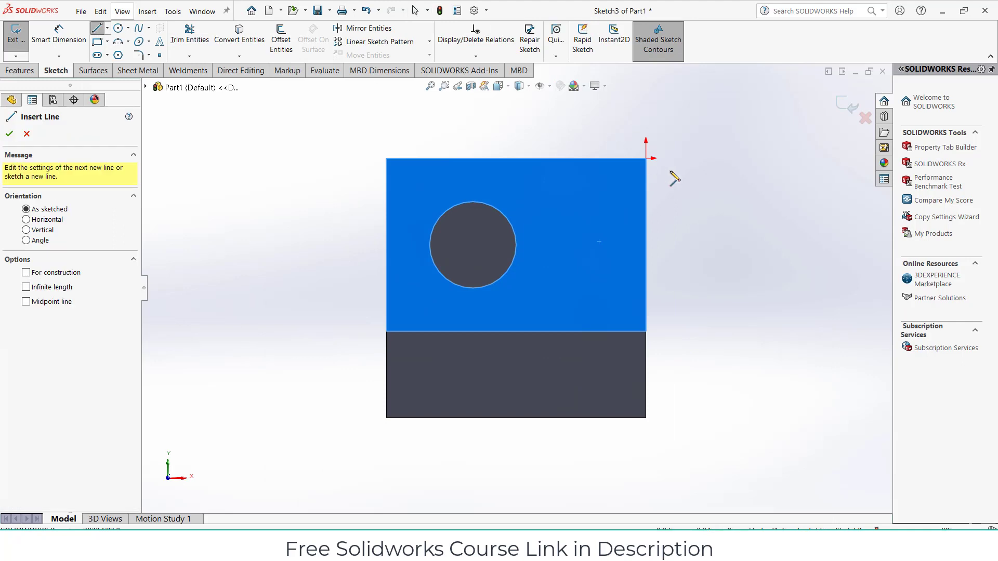
pyautogui.click(645, 158)
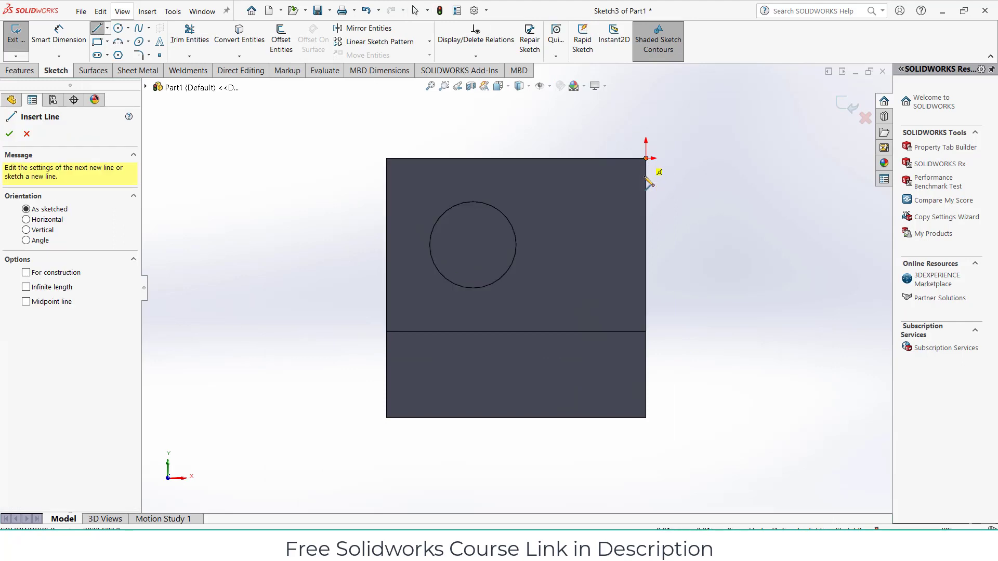
pyautogui.click(645, 417)
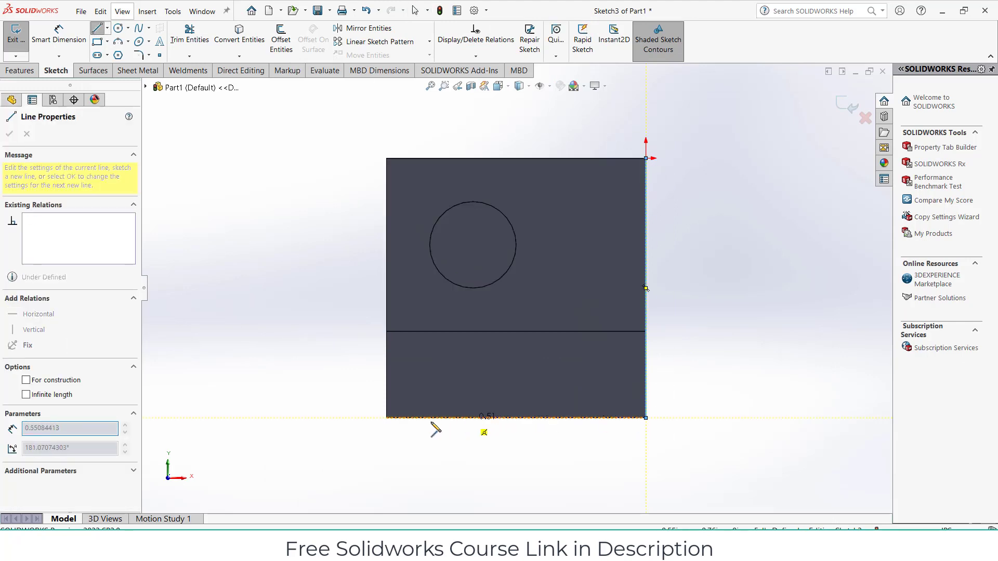
pyautogui.click(386, 418)
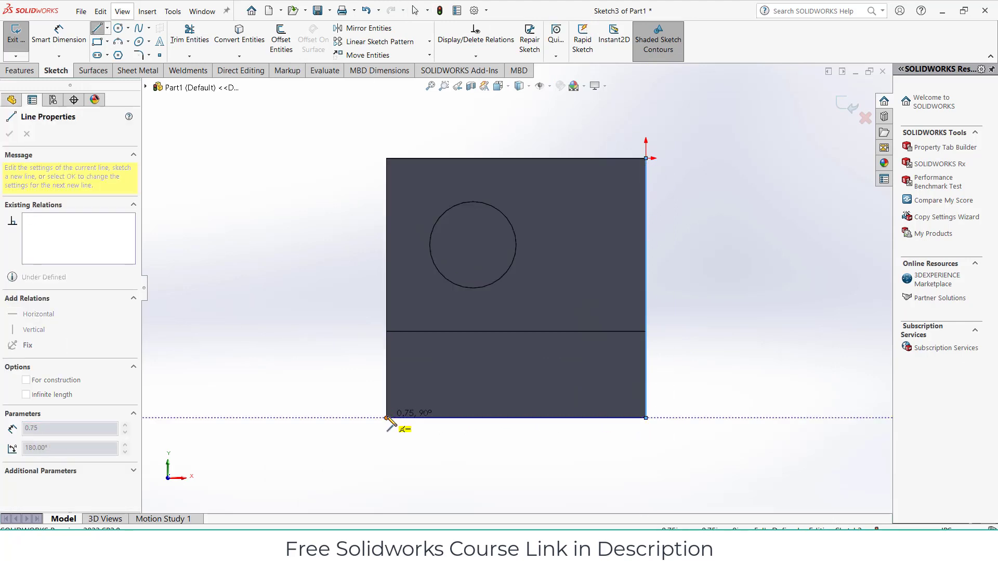
pyautogui.click(646, 159)
# Step: Extrude the right triangle 0.50 in as a wedge merged with the block
pyautogui.click(20, 71)
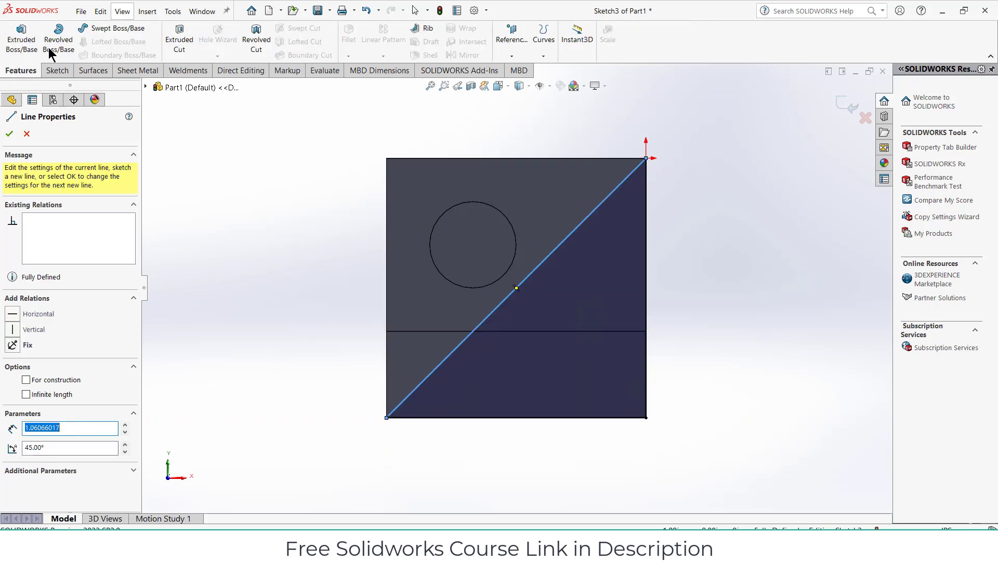
pyautogui.click(21, 39)
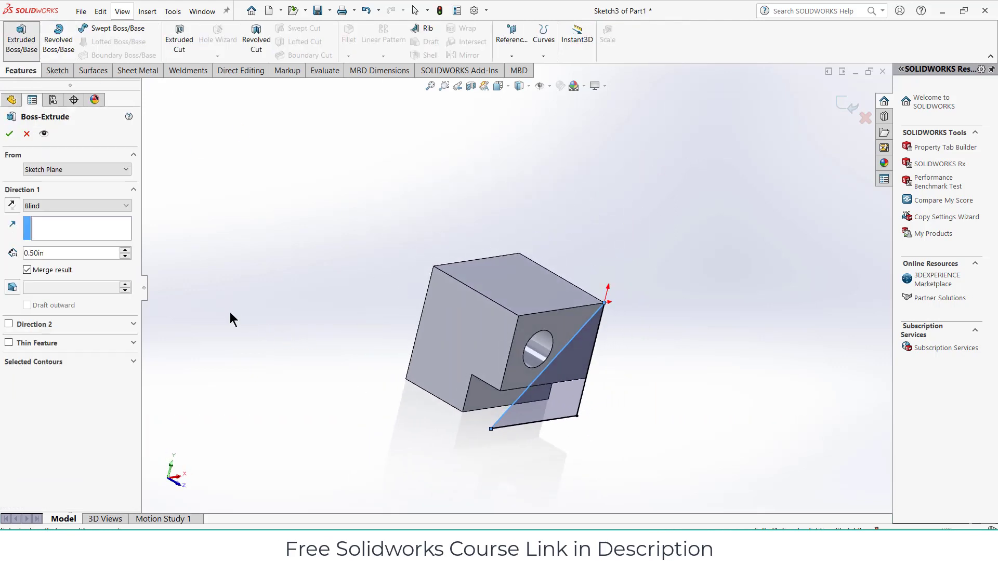
pyautogui.click(10, 134)
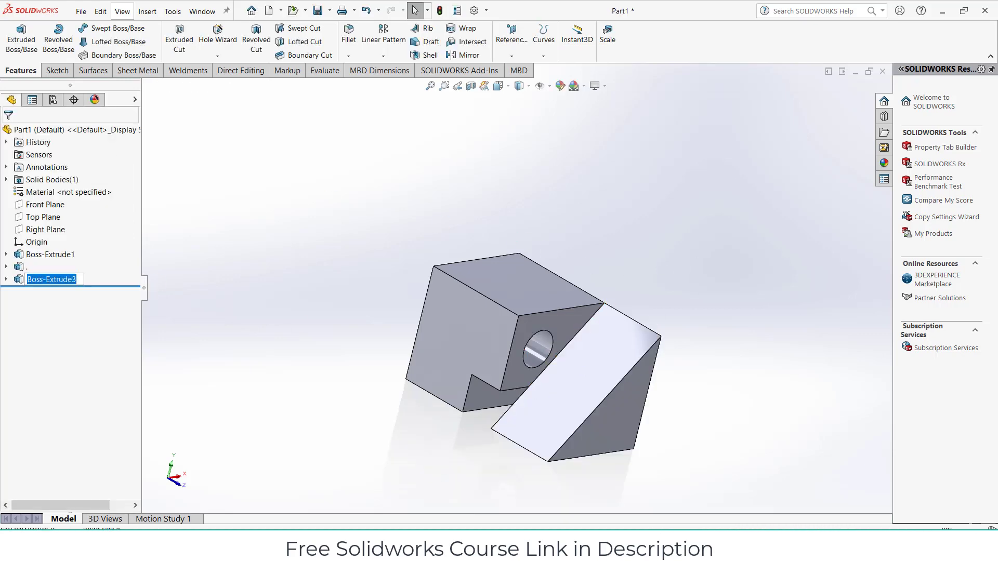
# Step: Consult the reference drawing and sketch a narrow triangle on the wedge's front face along its vertical edge, with a base of about 0.25 in
pyautogui.hotkey('alt', 'Tab')
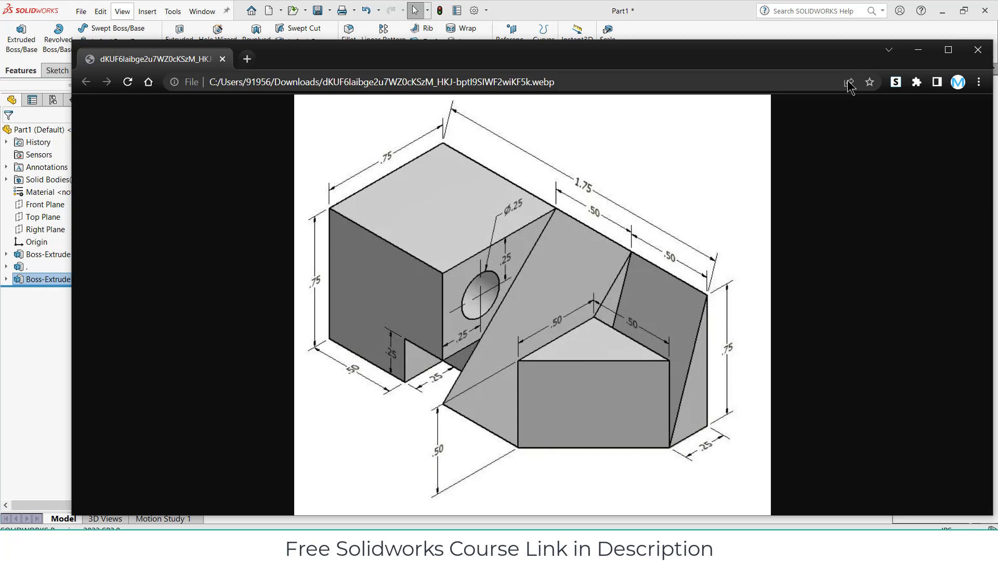
pyautogui.click(911, 55)
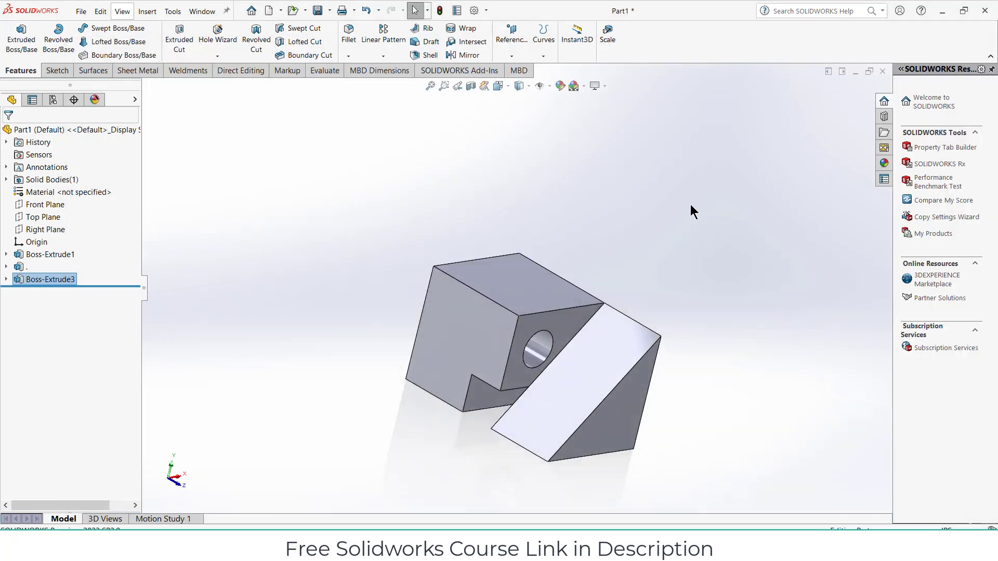
pyautogui.click(641, 387)
pyautogui.click(687, 357)
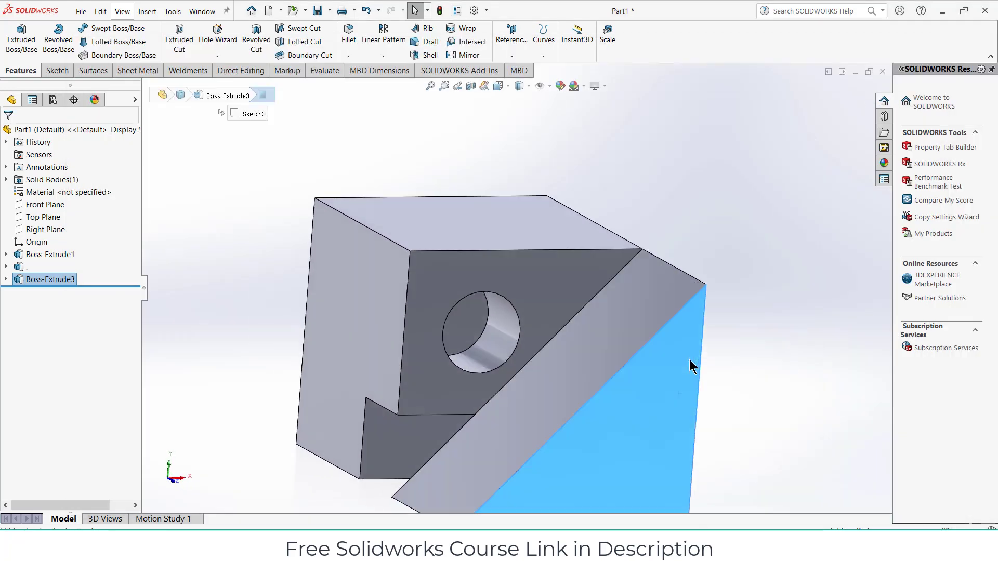
pyautogui.hotkey('alt', 'Tab')
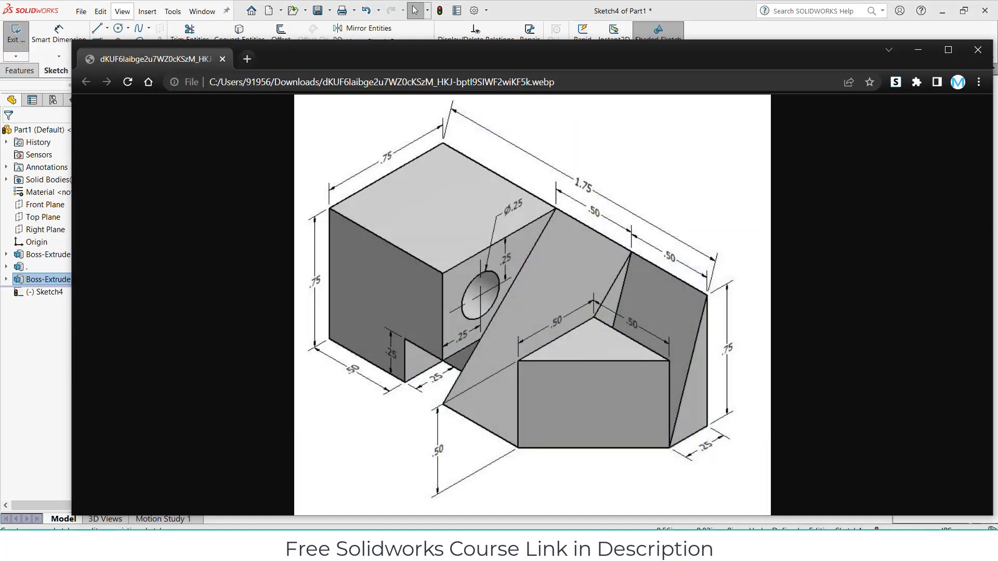
pyautogui.hotkey('alt', 'Tab')
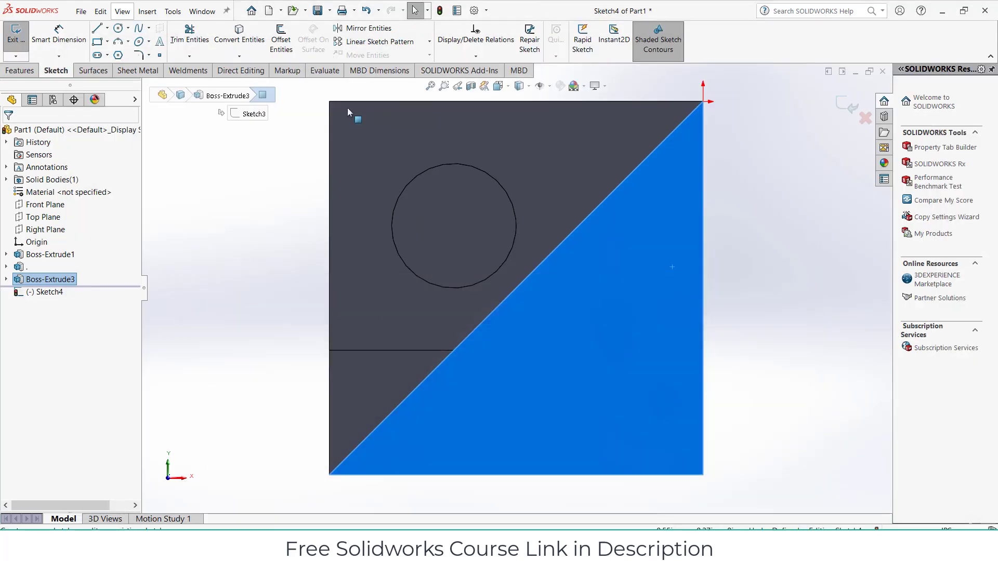
pyautogui.click(97, 29)
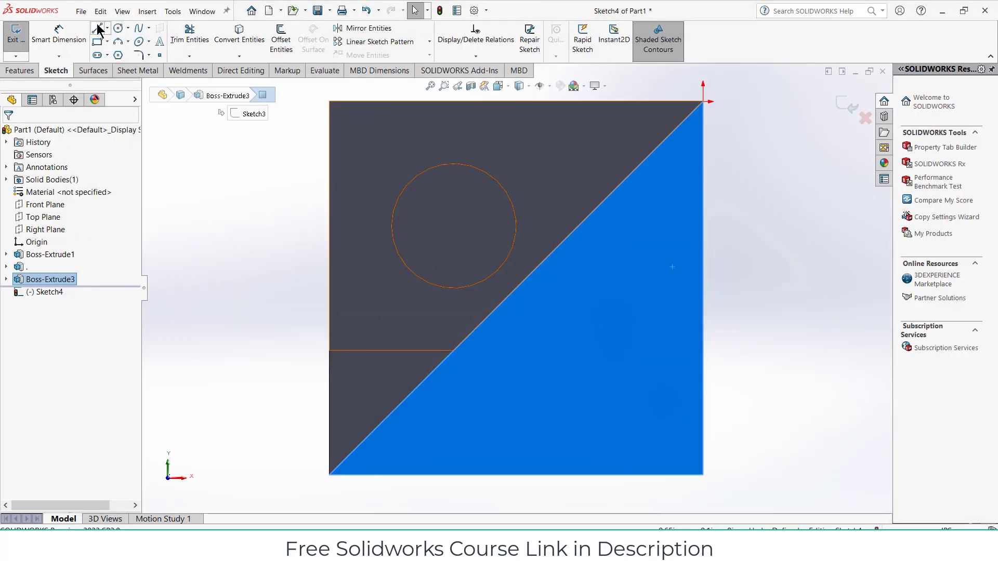
pyautogui.click(703, 101)
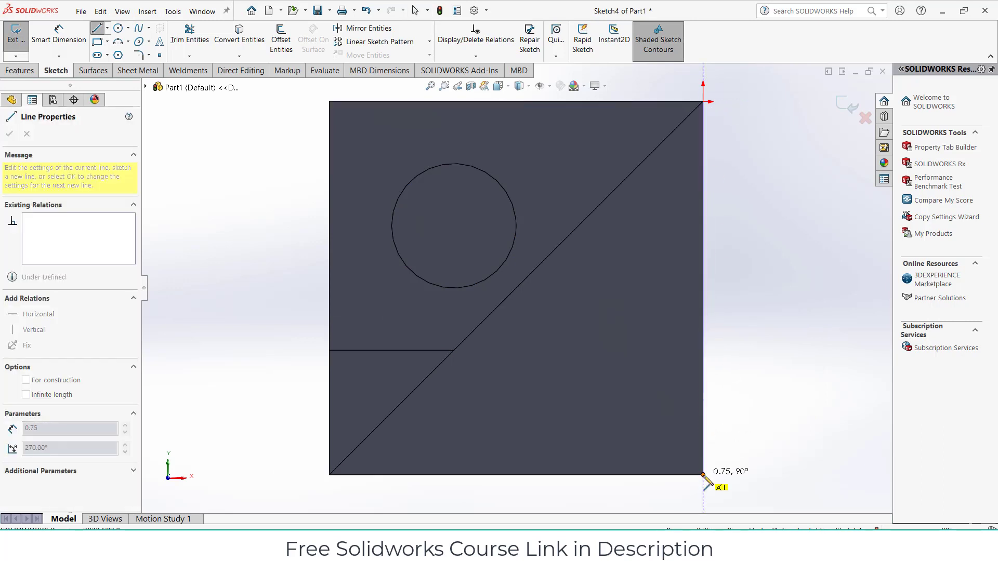
pyautogui.click(703, 474)
pyautogui.click(581, 474)
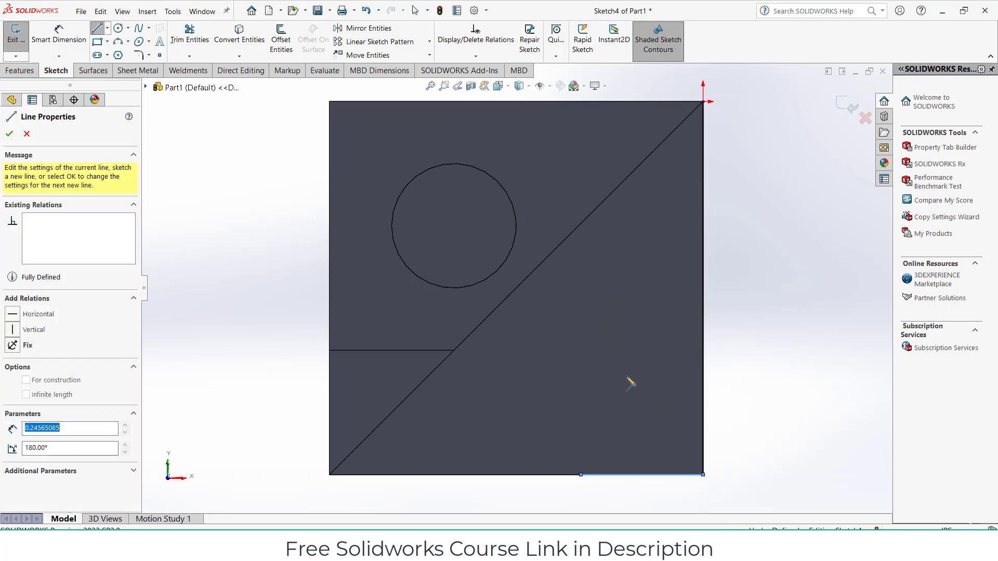
pyautogui.click(702, 102)
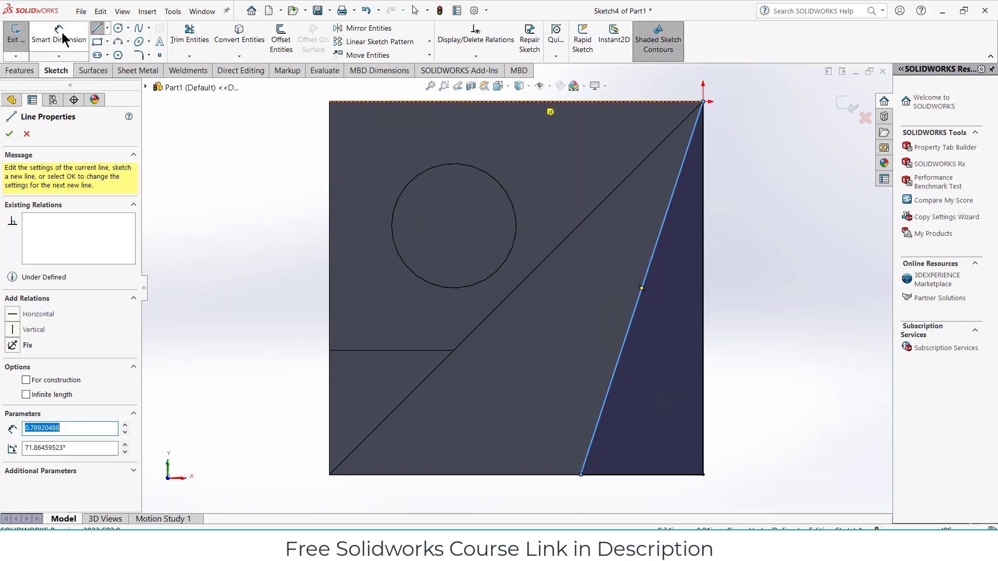
# Step: Dimension the length of the narrow triangle's bottom line
pyautogui.click(61, 36)
pyautogui.click(628, 476)
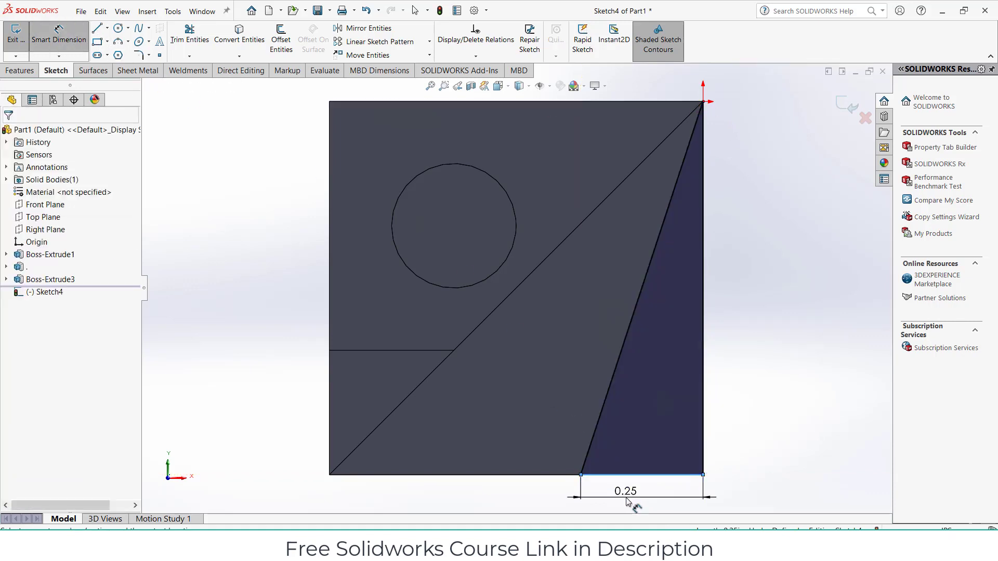
pyautogui.click(634, 501)
pyautogui.click(581, 482)
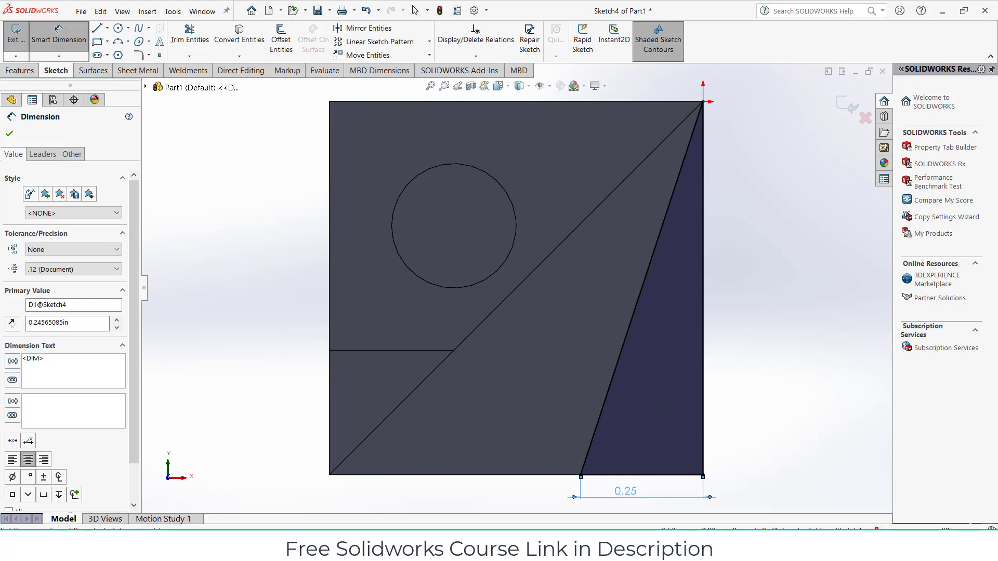
# Step: Extrude the narrow triangle 0.50 in from the wedge's front face, consulting the reference drawing before and after
pyautogui.hotkey('alt', 'Tab')
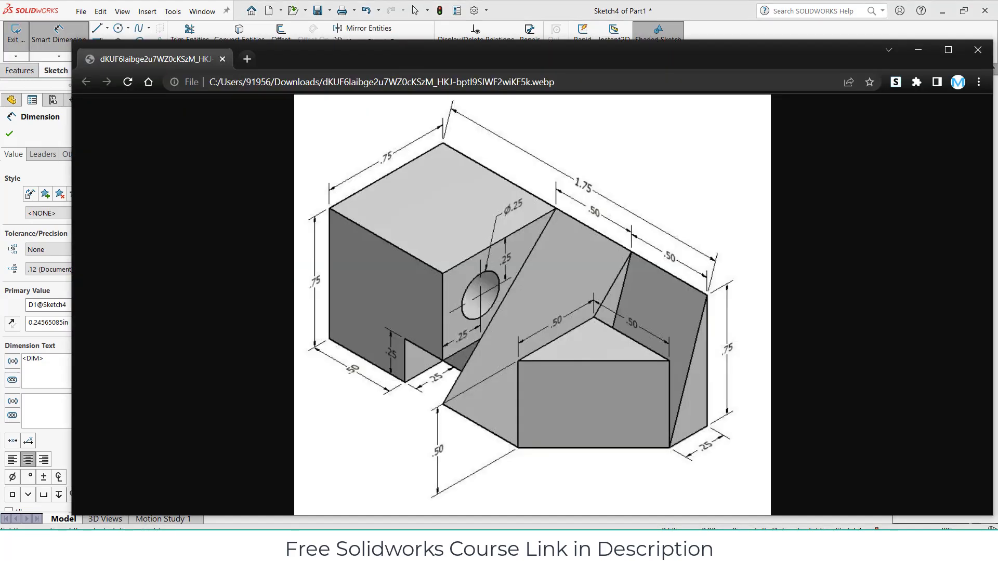
pyautogui.hotkey('alt', 'Tab')
pyautogui.click(21, 70)
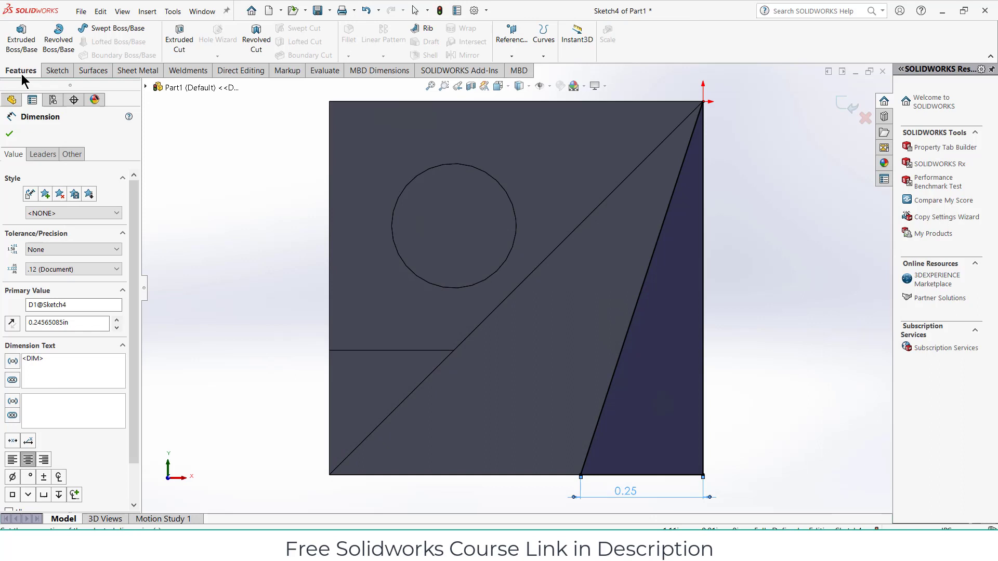
pyautogui.click(22, 40)
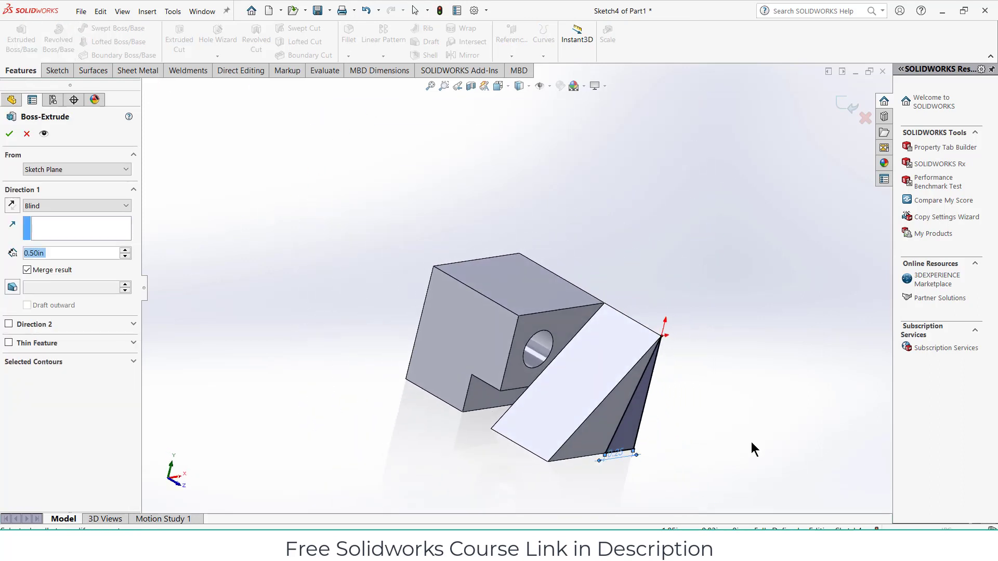
pyautogui.click(9, 134)
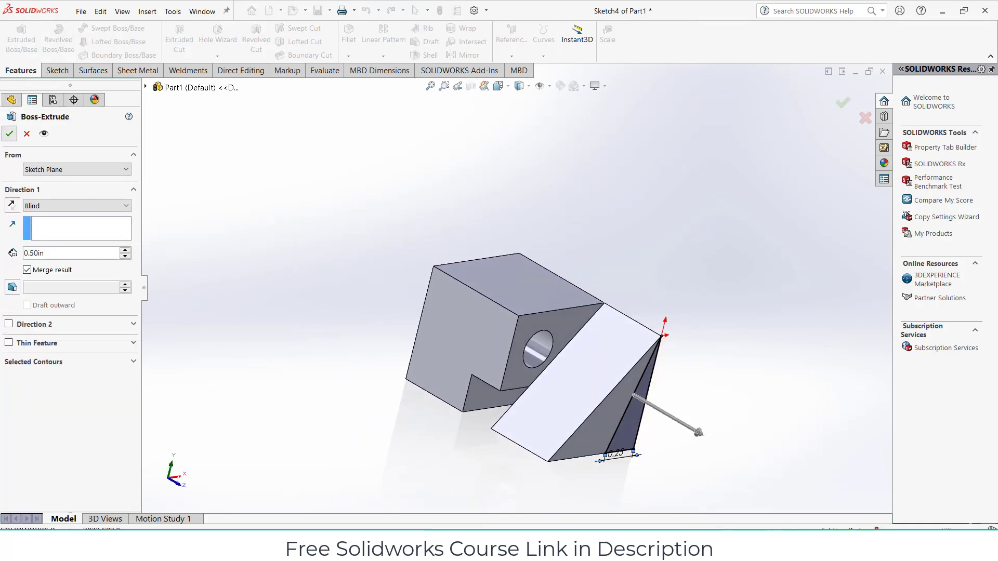
pyautogui.click(474, 547)
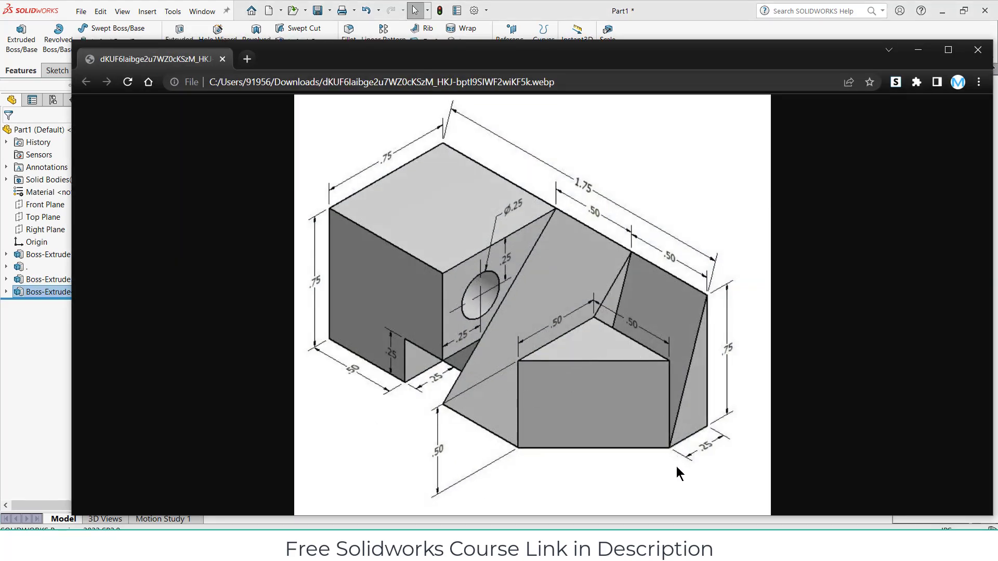
# Step: Sketch a closed right triangle on the wedges' bottom face, filling the inner corner between them with legs of about 0.5 in
pyautogui.click(916, 51)
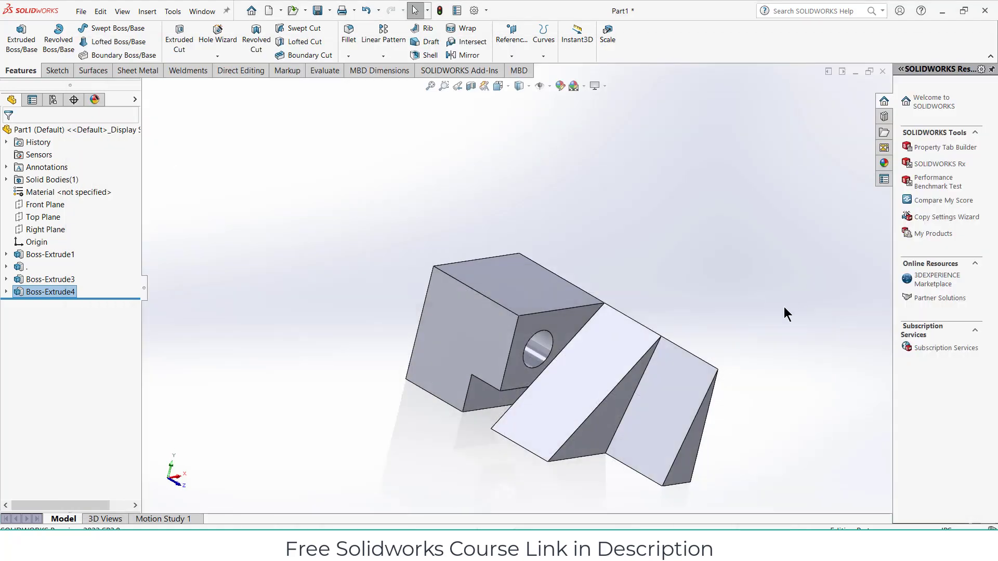
pyautogui.moveTo(784, 308); pyautogui.dragTo(771, 174, button='middle')
pyautogui.click(613, 382)
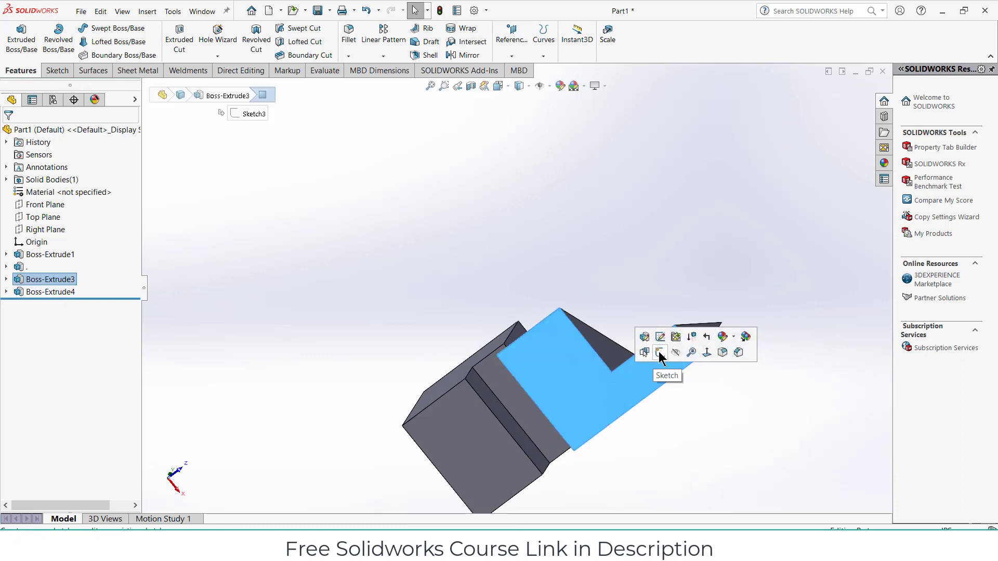
pyautogui.click(659, 353)
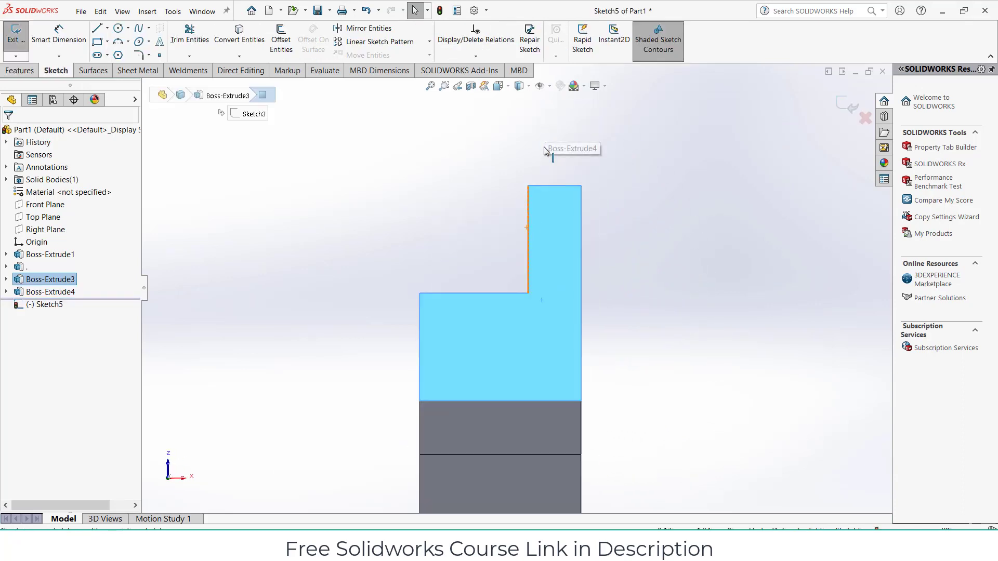
pyautogui.click(97, 28)
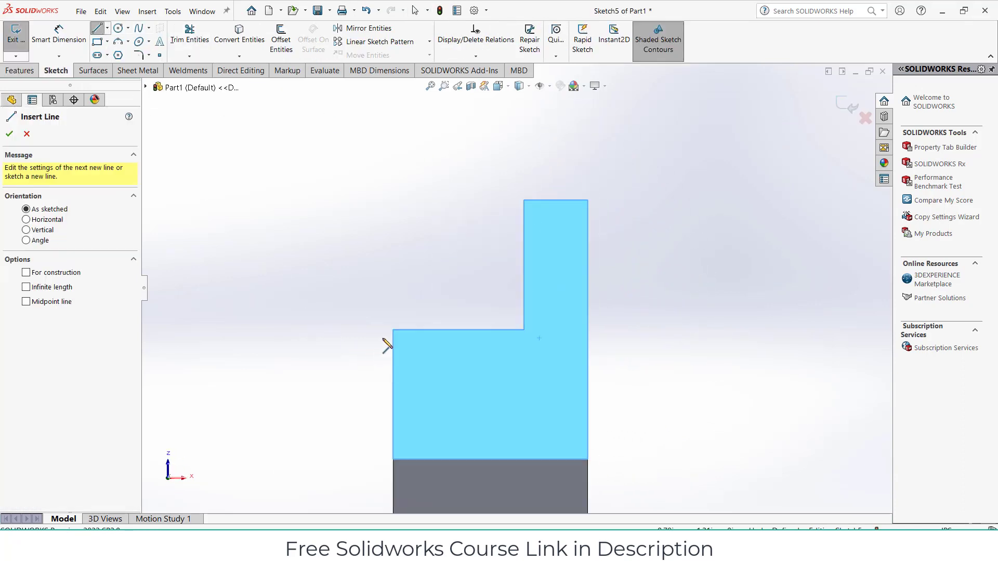
pyautogui.click(393, 330)
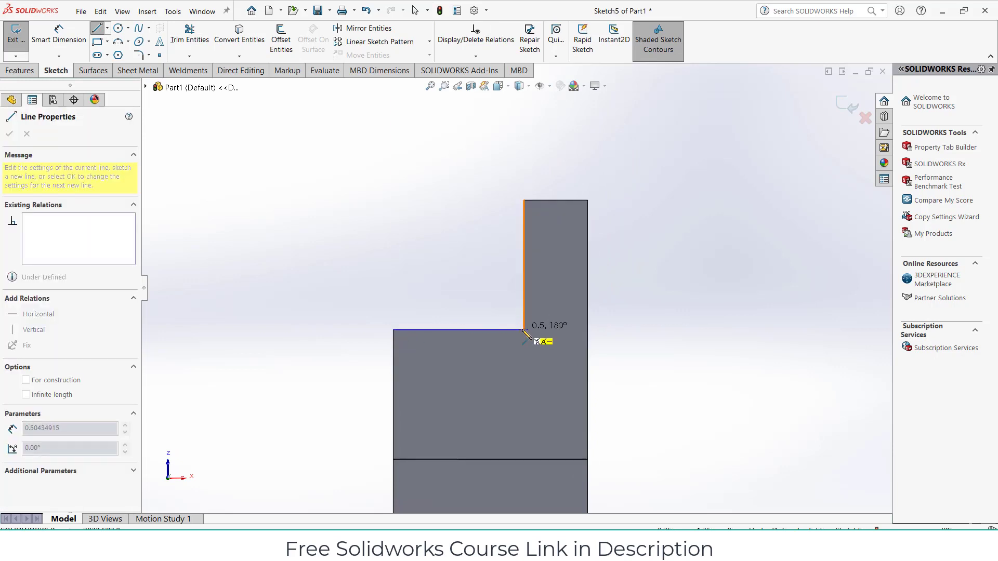
pyautogui.click(523, 330)
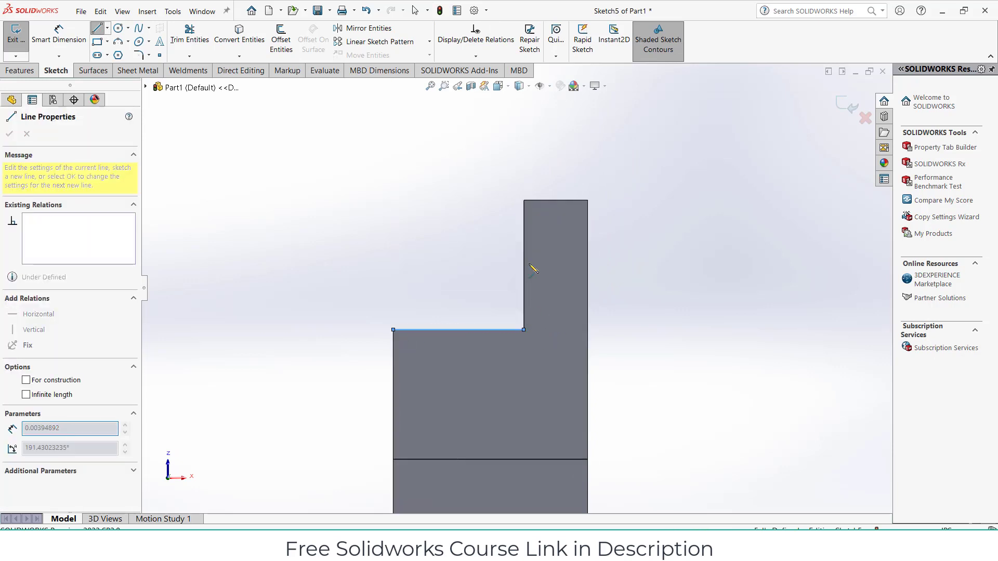
pyautogui.click(523, 201)
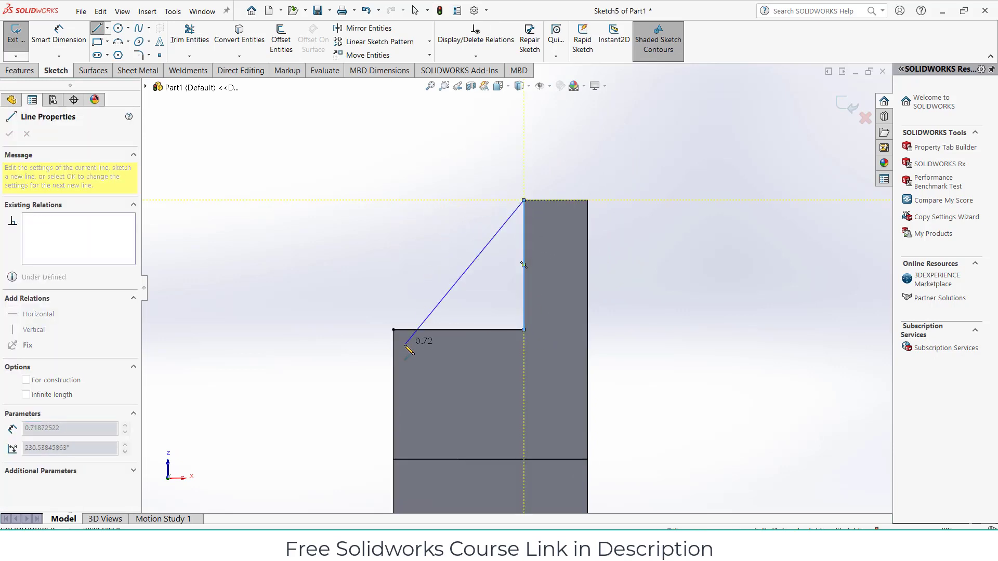
pyautogui.click(393, 329)
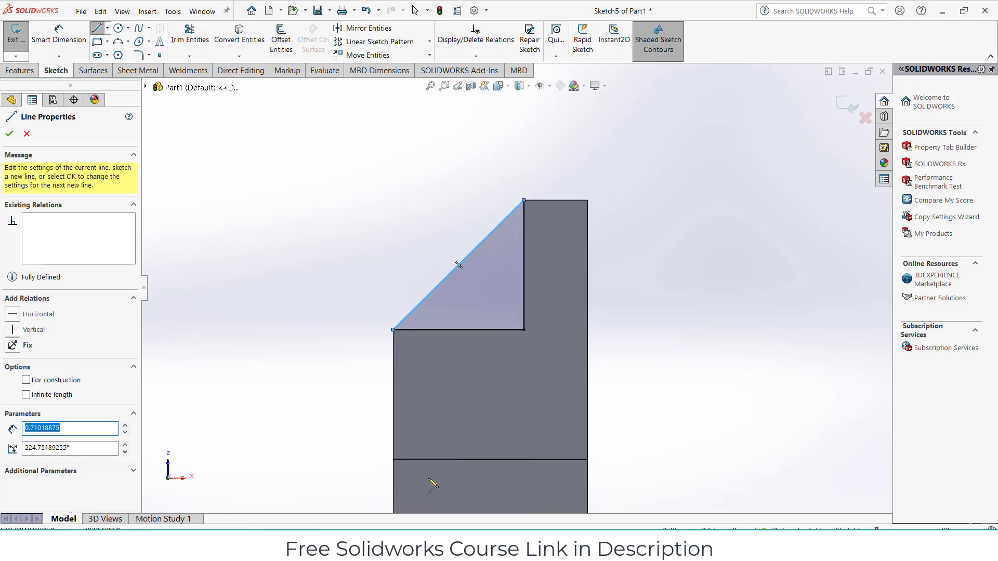
# Step: Consult the reference drawing, then extrude the triangle 0.50 in upward with the direction reversed and without merging the result
pyautogui.hotkey('alt', 'Tab')
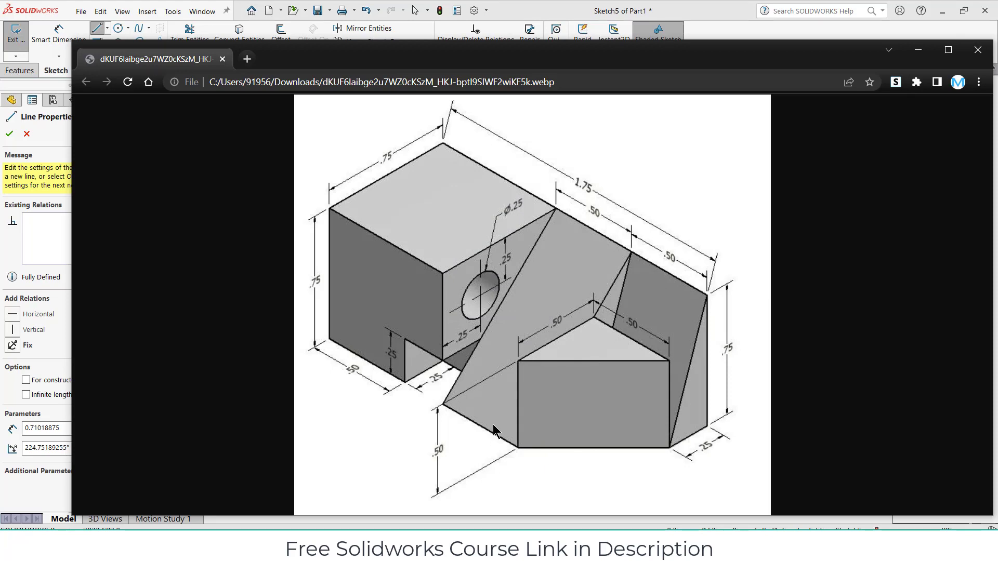
pyautogui.click(918, 49)
pyautogui.moveTo(720, 200); pyautogui.dragTo(752, 388, button='middle')
pyautogui.click(20, 70)
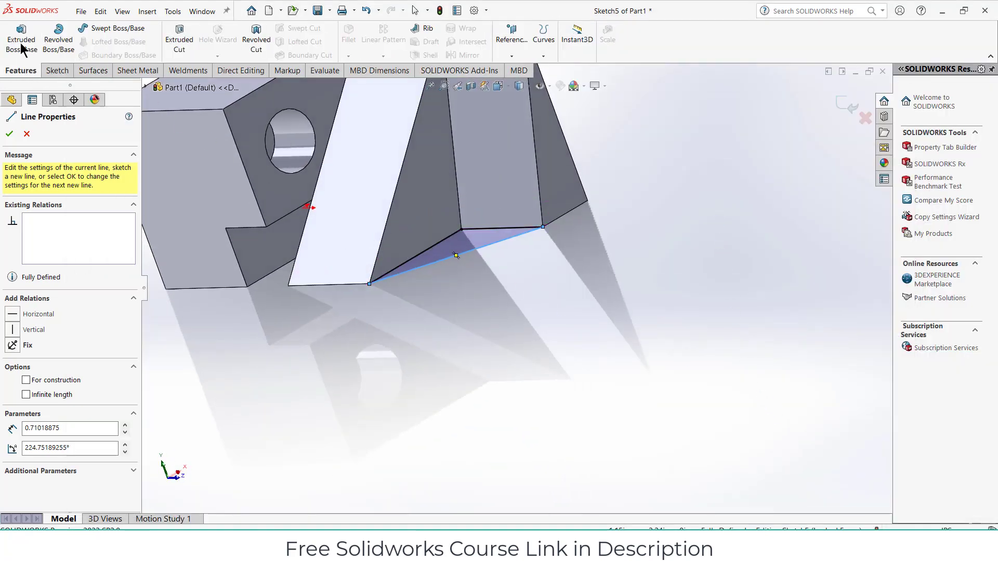
pyautogui.moveTo(402, 183); pyautogui.dragTo(595, 333, button='middle')
pyautogui.scroll(3, 528, 271)
pyautogui.click(11, 206)
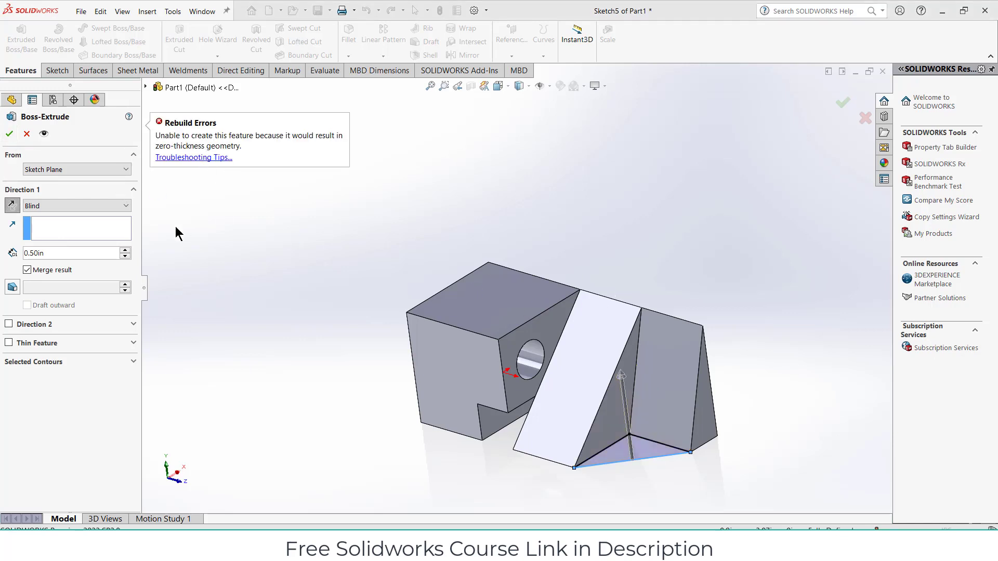
pyautogui.click(28, 270)
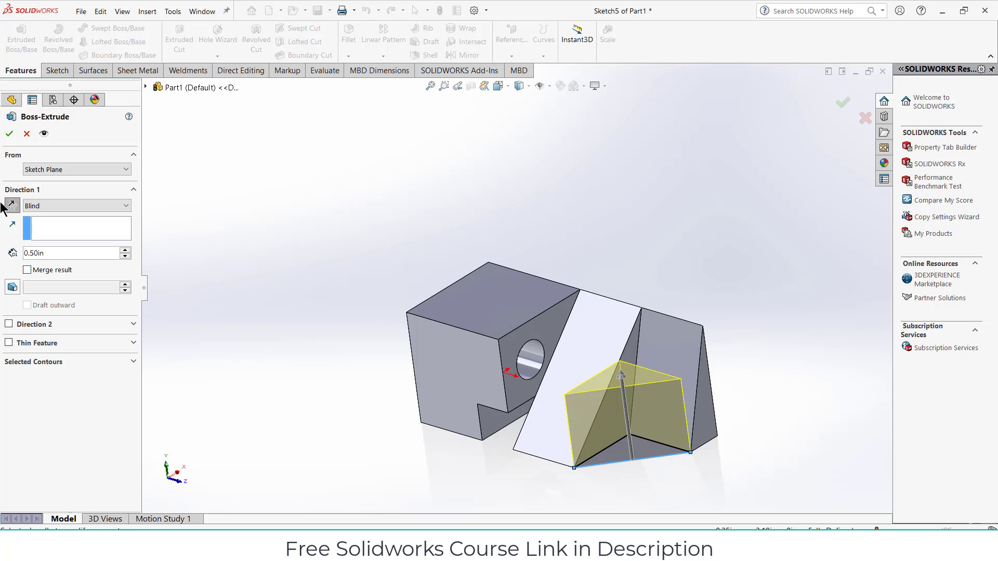
pyautogui.click(9, 134)
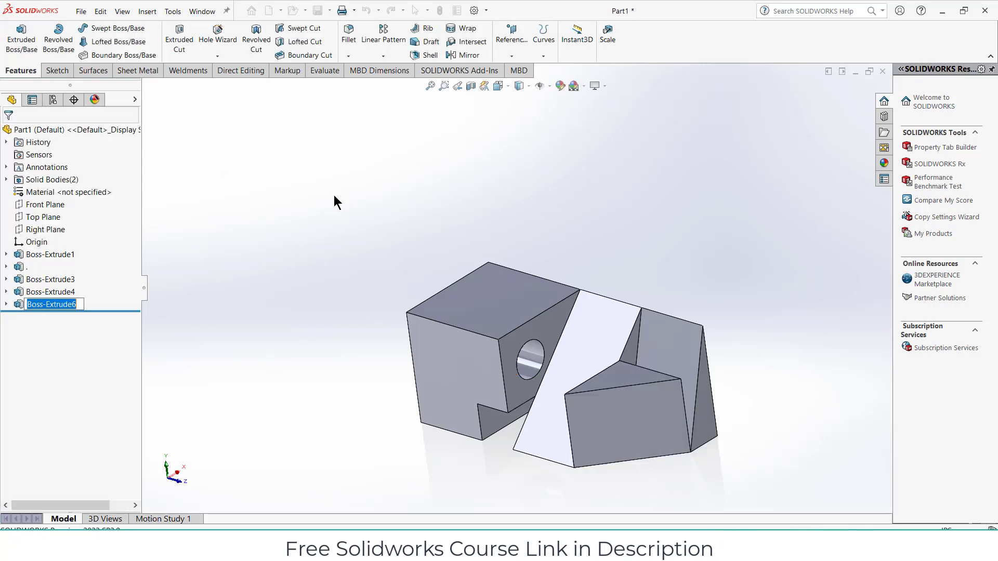
# Step: Compare the part with the reference drawing and display the model in isometric view
pyautogui.moveTo(439, 283); pyautogui.dragTo(520, 353, button='middle')
pyautogui.hotkey('alt', 'Tab')
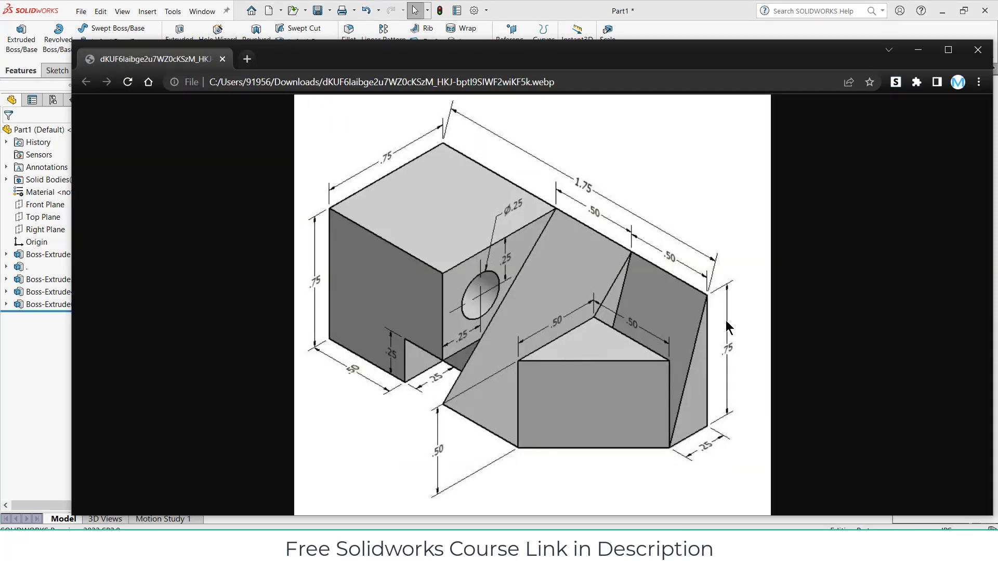
pyautogui.click(918, 49)
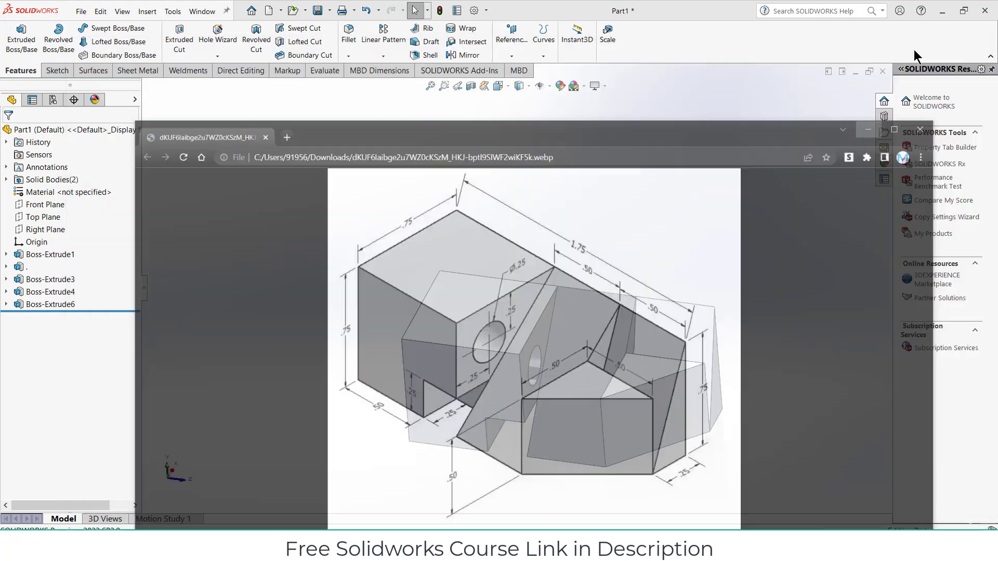
pyautogui.moveTo(695, 346); pyautogui.dragTo(634, 368, button='middle')
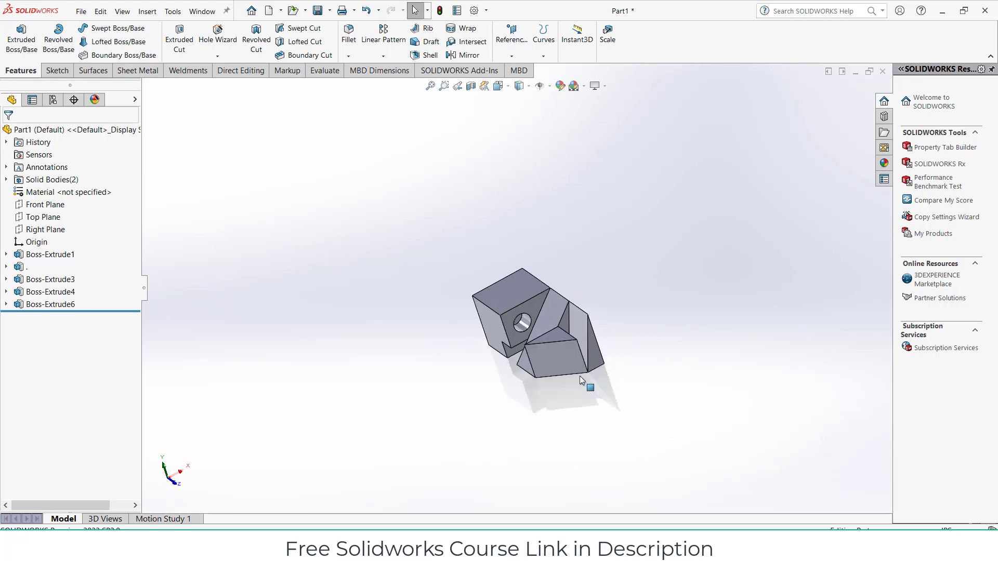
pyautogui.scroll(-4, 541, 351)
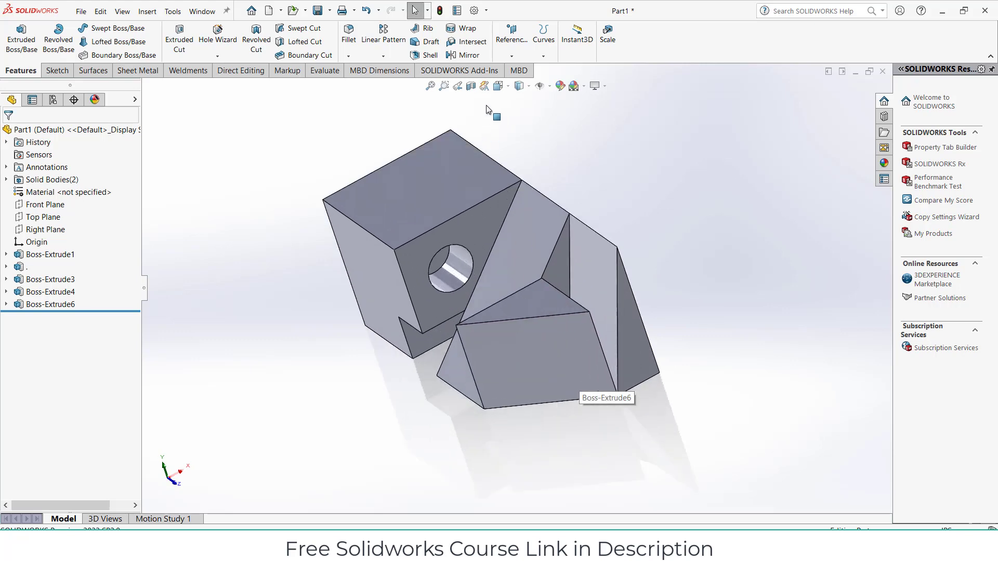
pyautogui.click(507, 86)
pyautogui.click(341, 336)
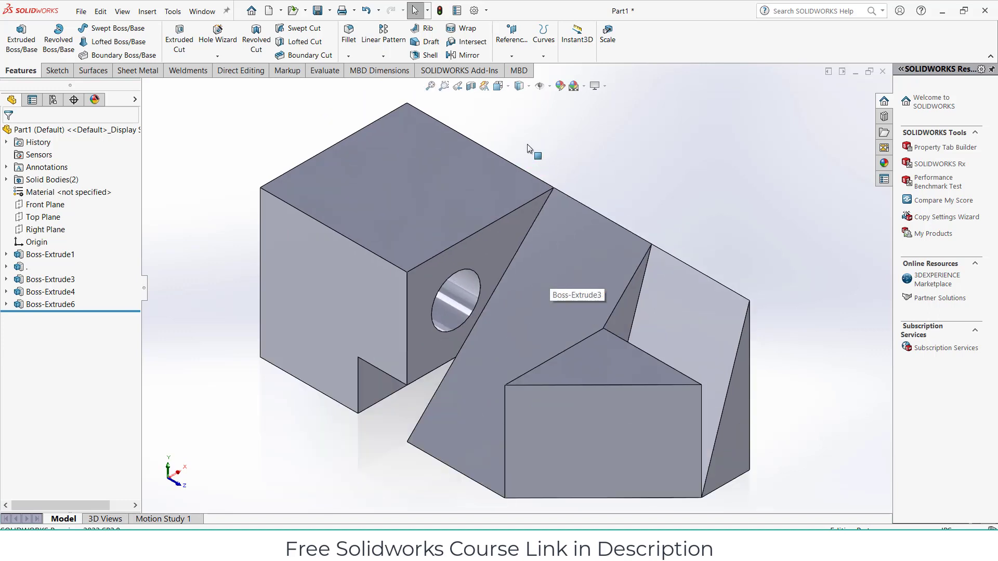
pyautogui.scroll(-2, 630, 377)
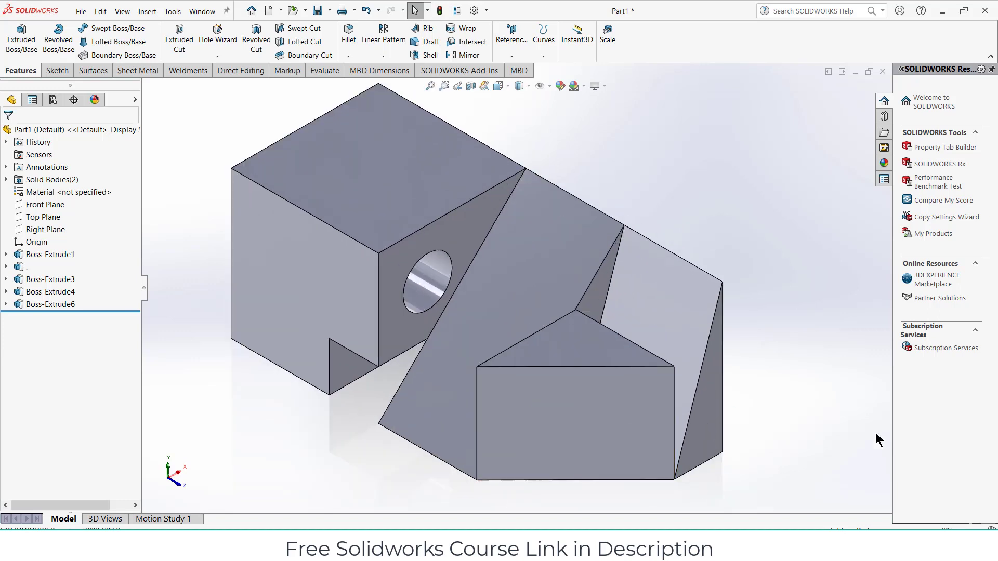